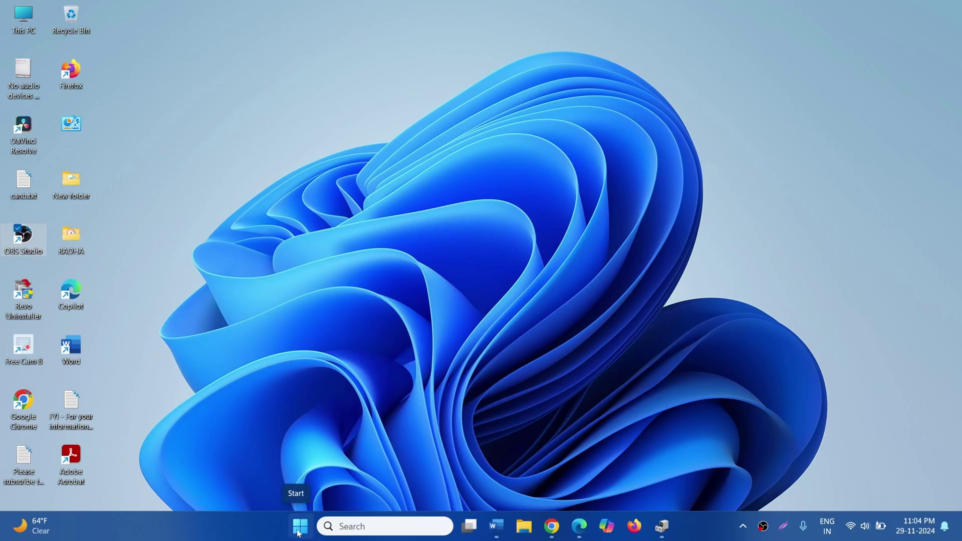
- Open Device Manager with hidden devices shown and list the six sound, video and game controllers
right_click(299, 533)
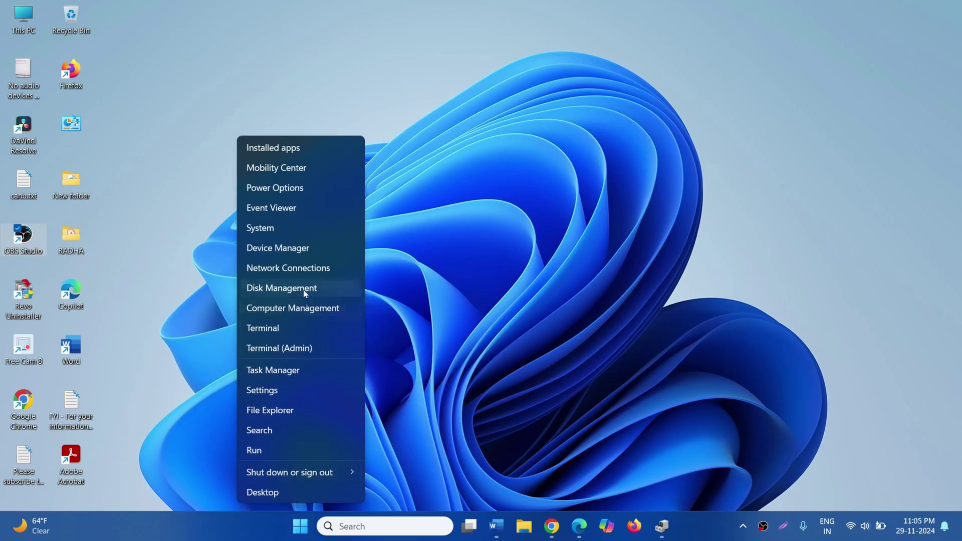
click(309, 246)
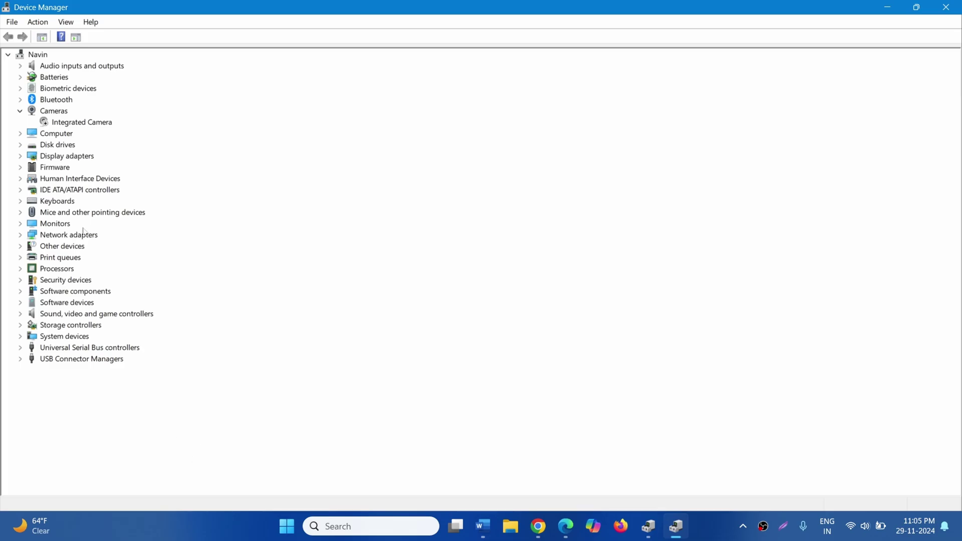
click(58, 21)
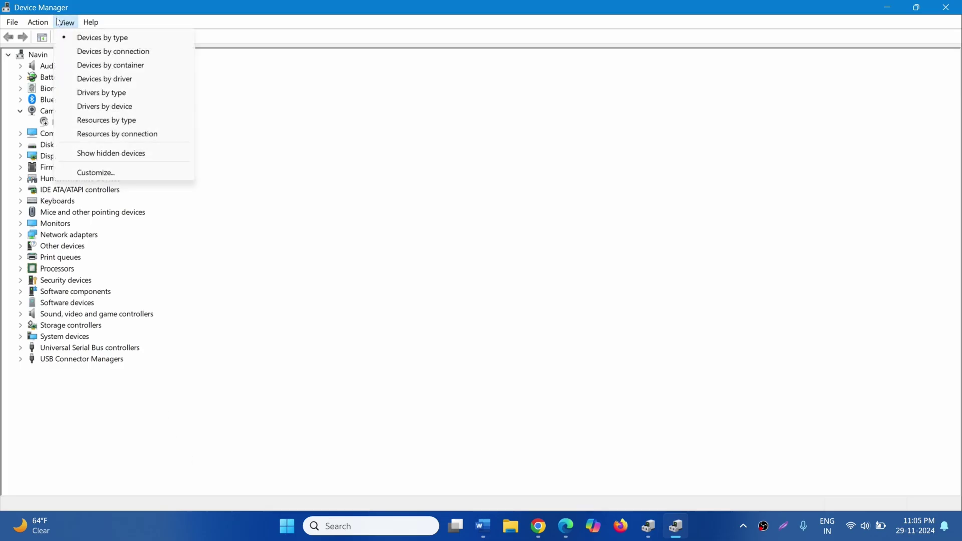
click(124, 154)
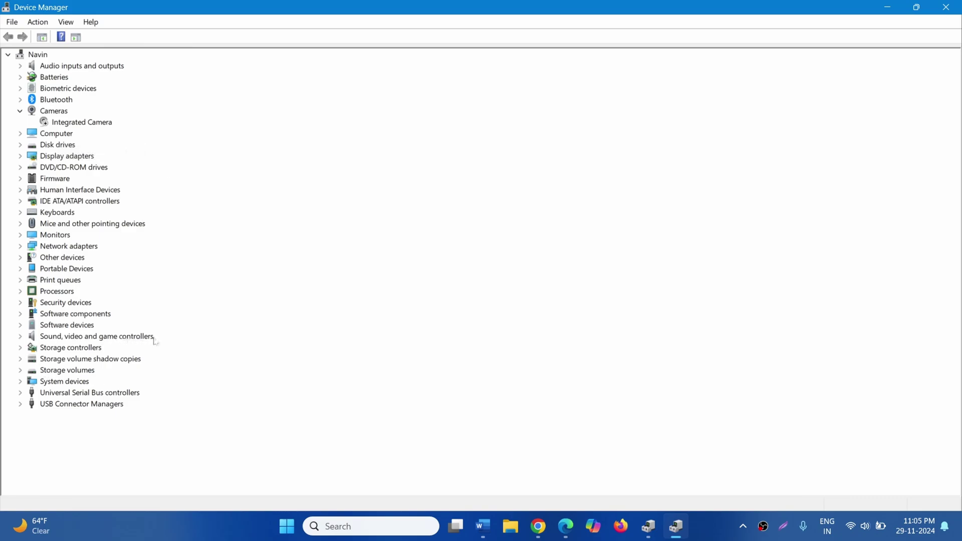
click(21, 338)
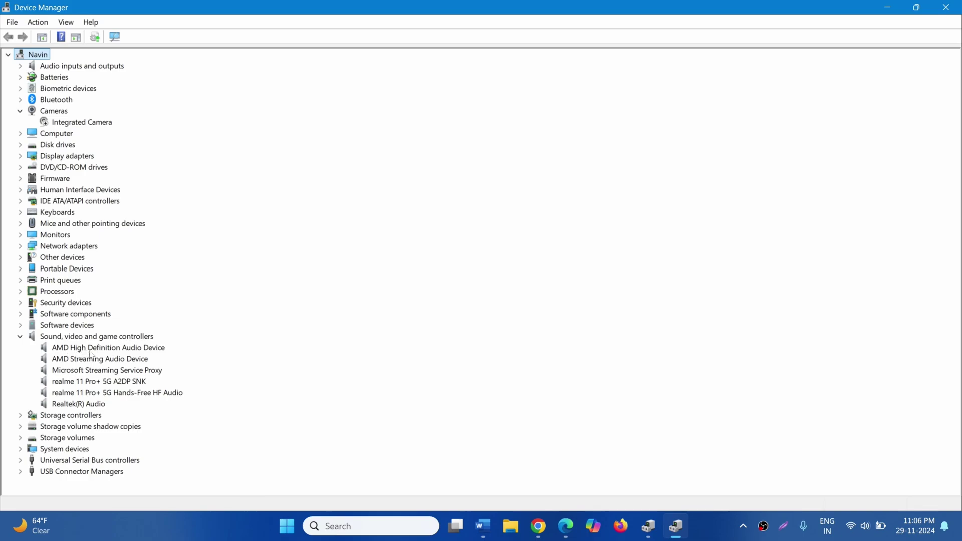
- Manually install driver 10.0.1.30 for the AMD High Definition Audio Device and accept the restart
right_click(99, 351)
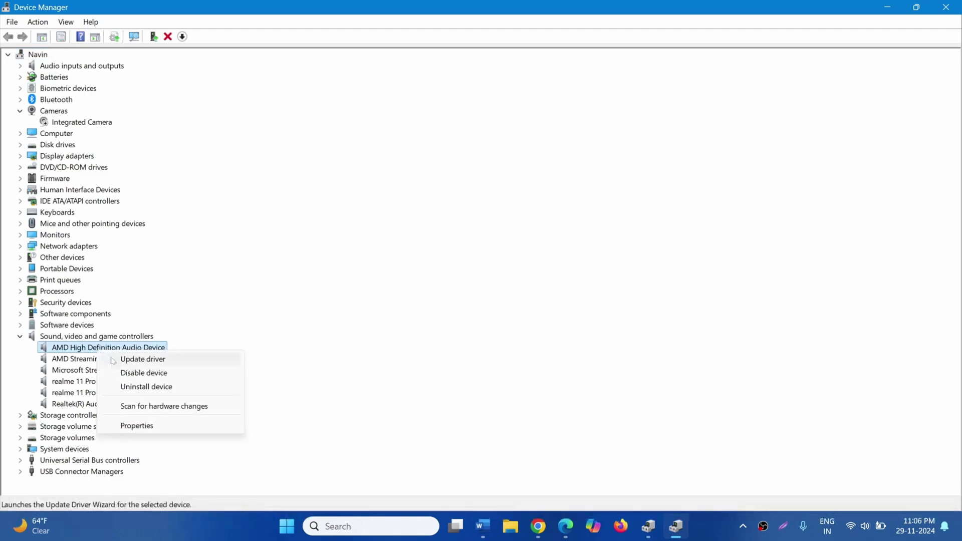
click(142, 359)
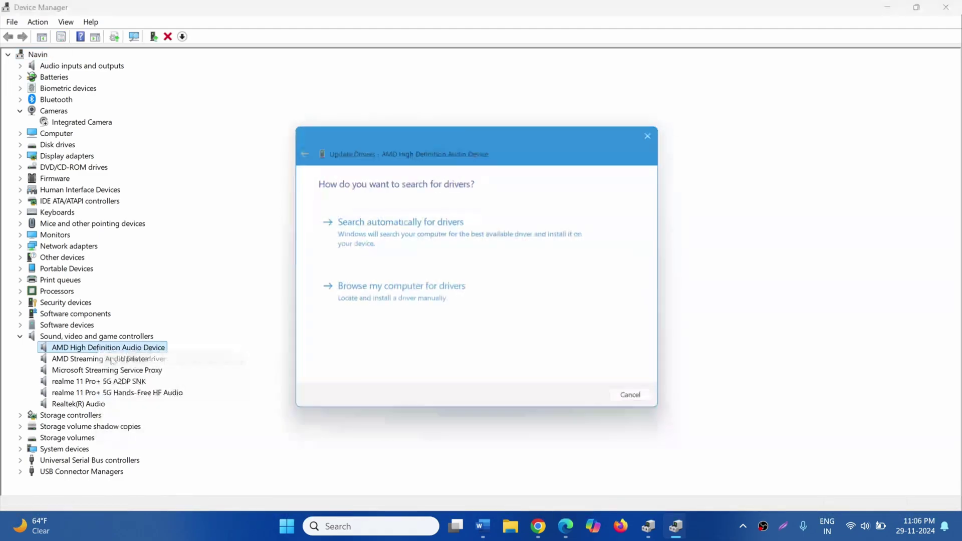
click(375, 294)
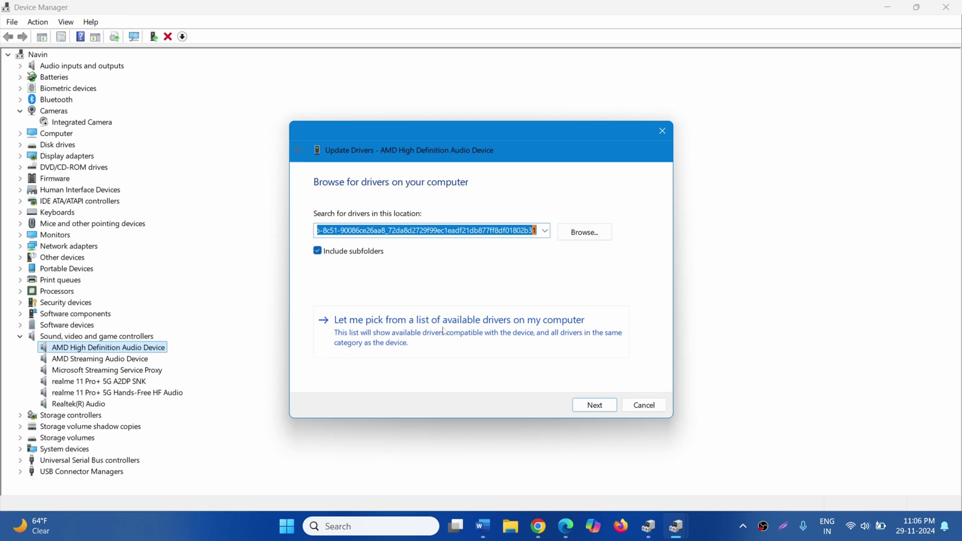
click(506, 333)
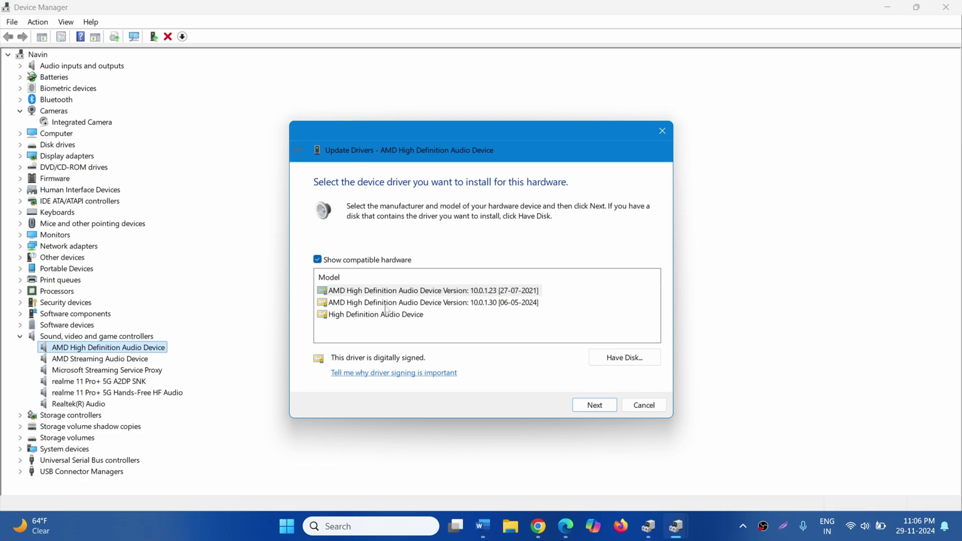
click(387, 303)
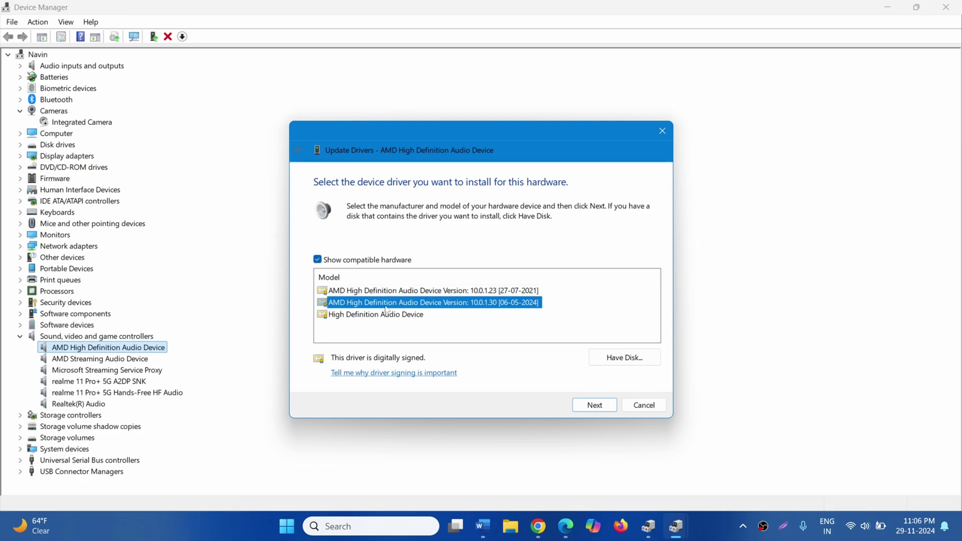
click(596, 406)
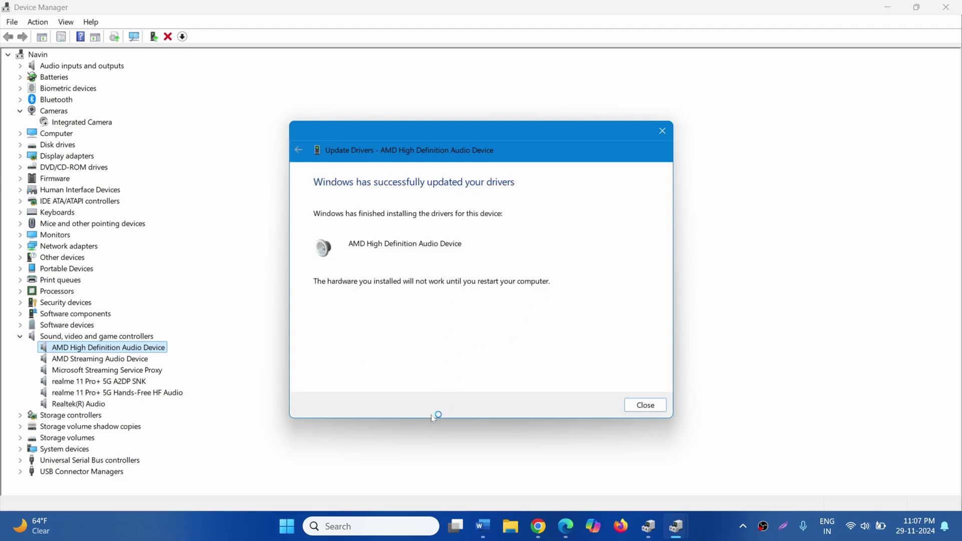
click(639, 407)
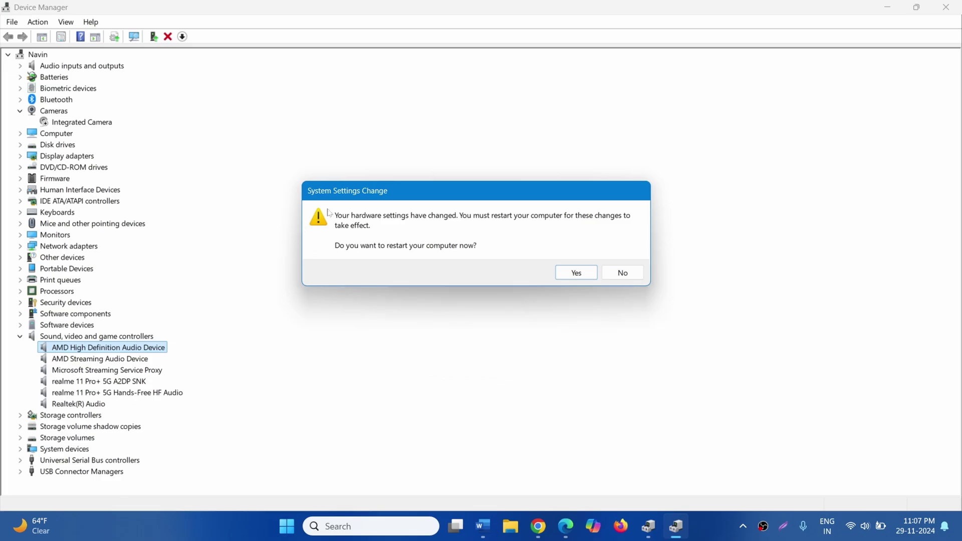
click(575, 273)
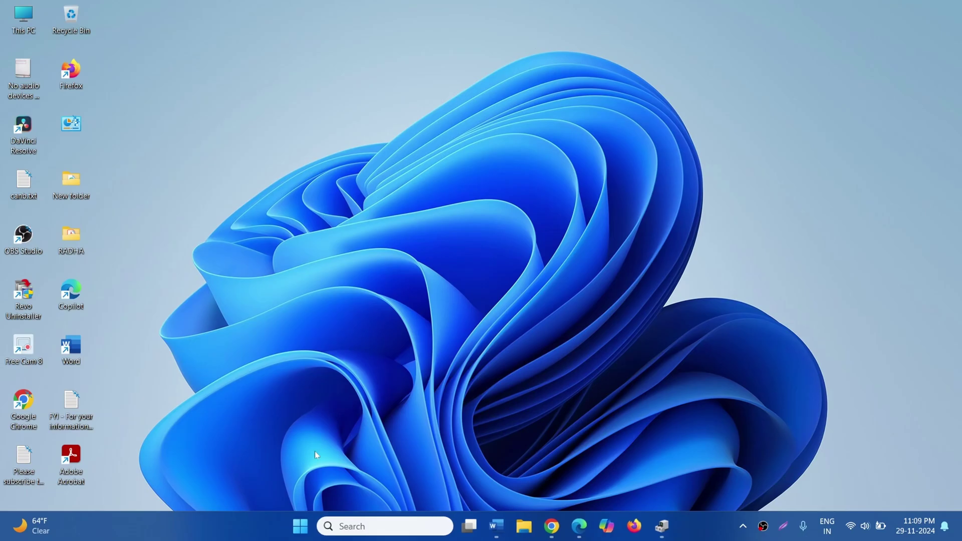
- Open the Installed apps list in Windows Settings
click(298, 535)
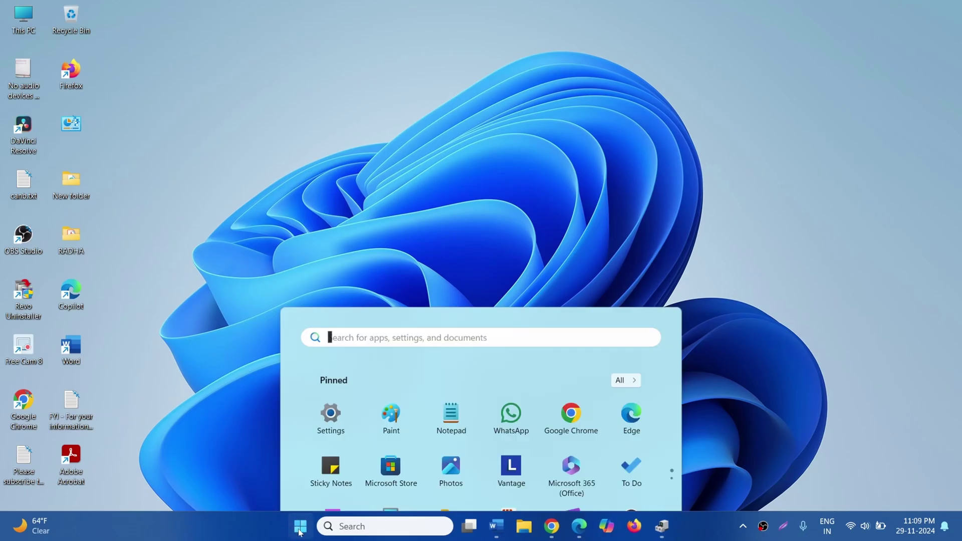
click(333, 153)
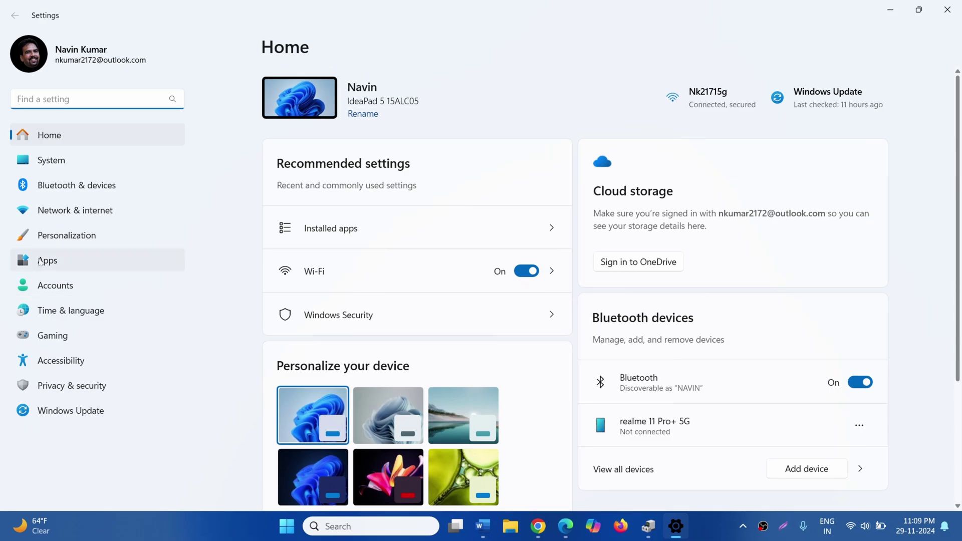
click(41, 262)
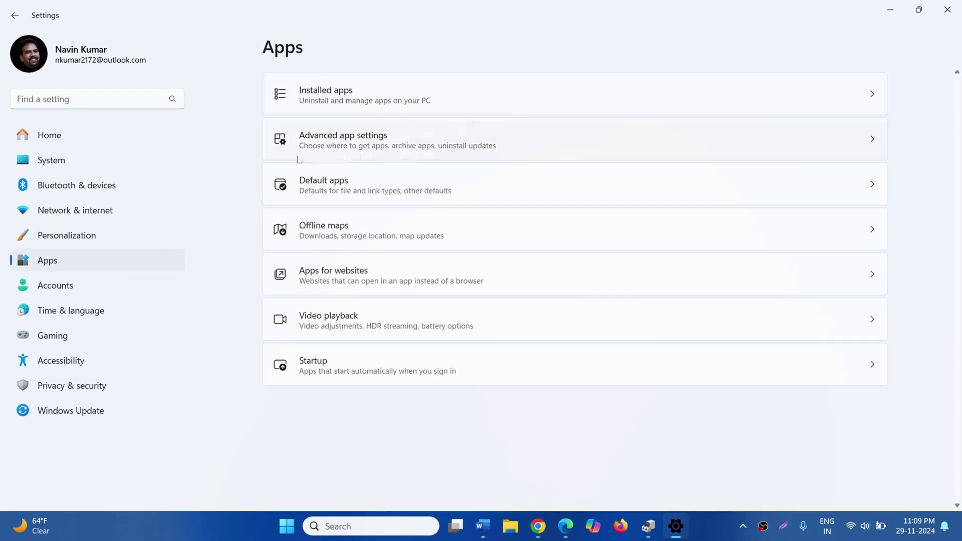
click(398, 89)
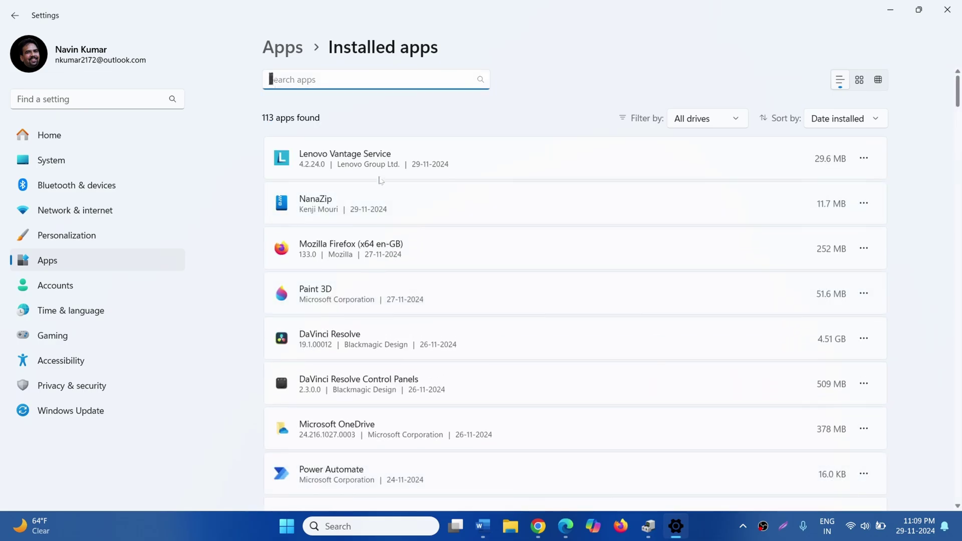
- Uninstall Notepad++ (64-bit x64) and close Settings
scroll(382, 201, down, 5)
scroll(384, 202, down, 8)
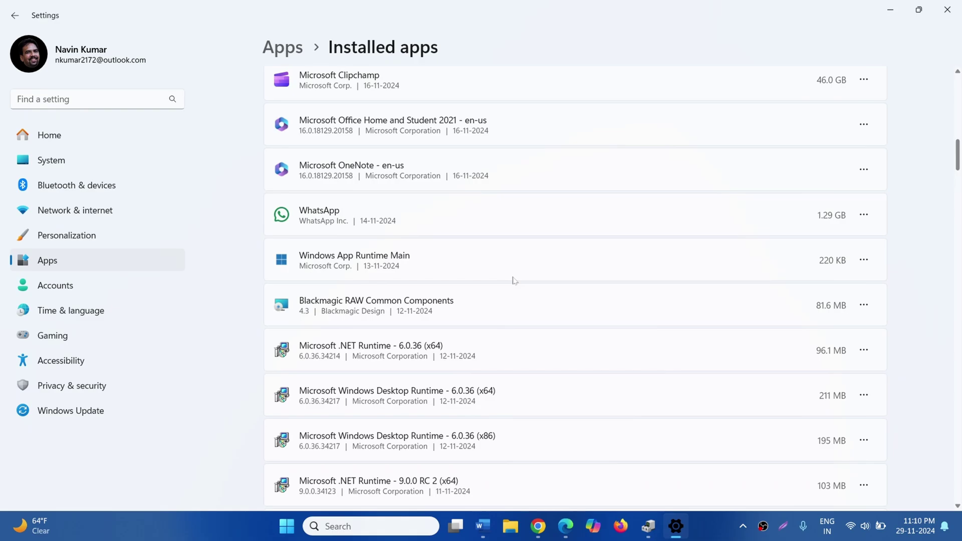
scroll(514, 280, down, 10)
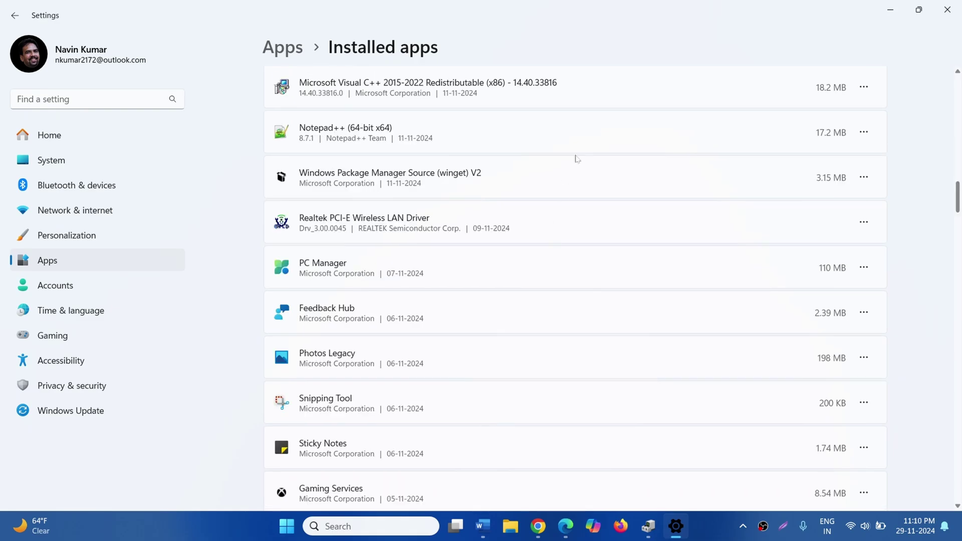
click(864, 132)
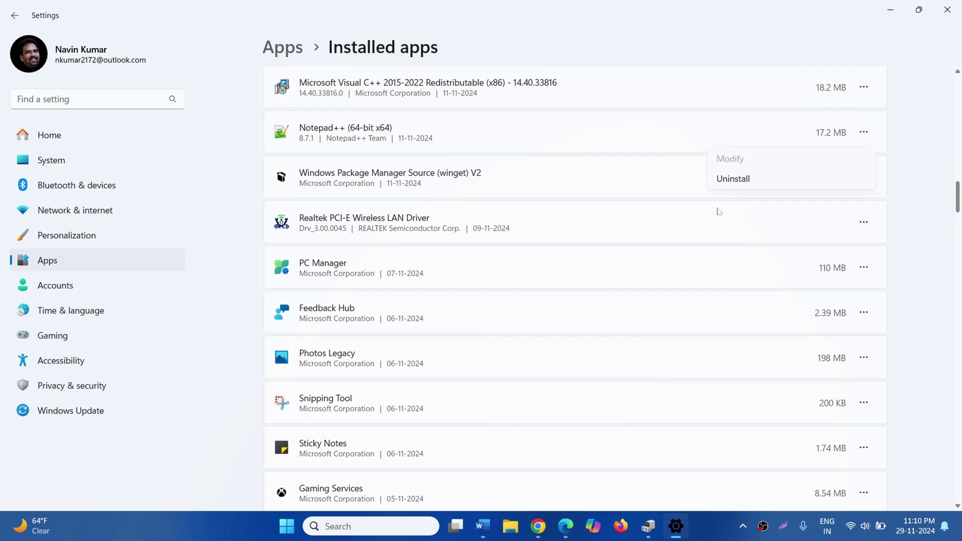
click(733, 178)
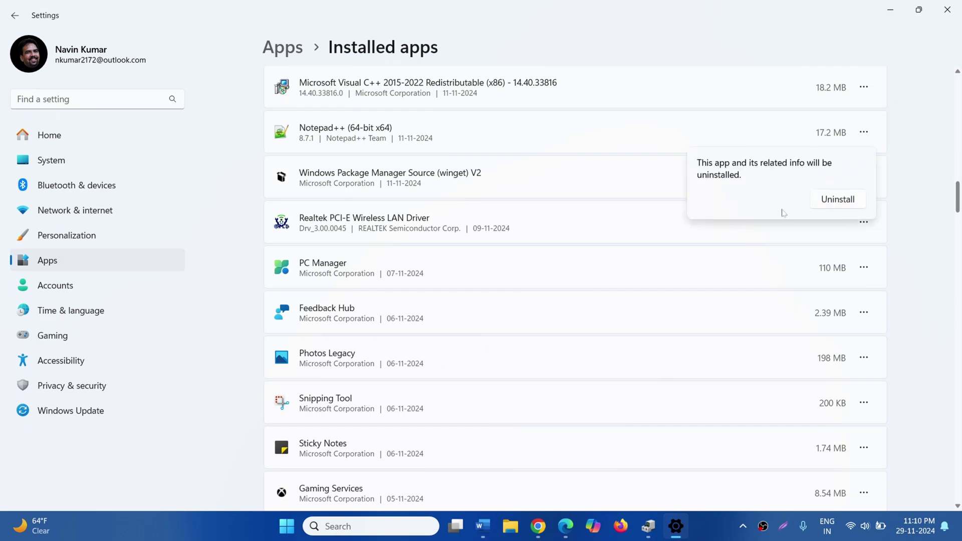
click(844, 200)
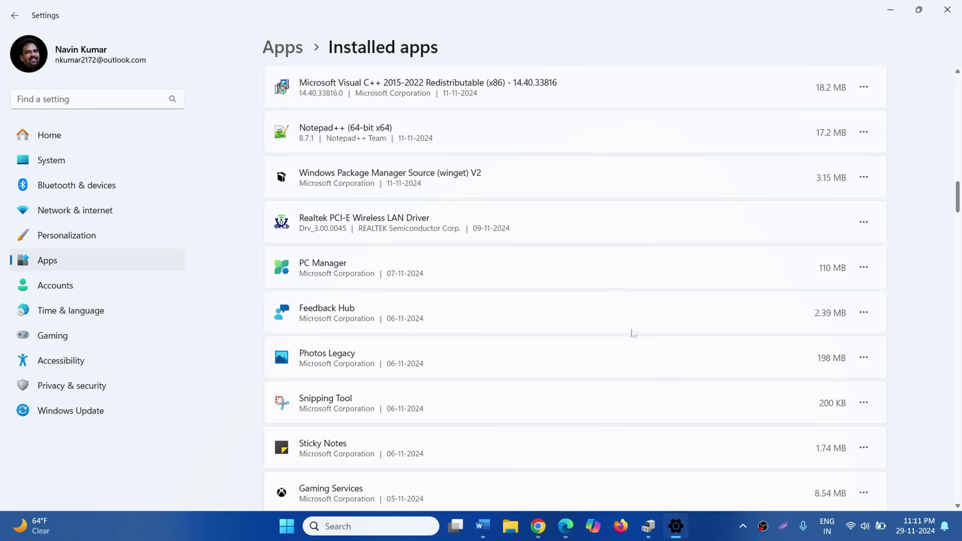
click(947, 10)
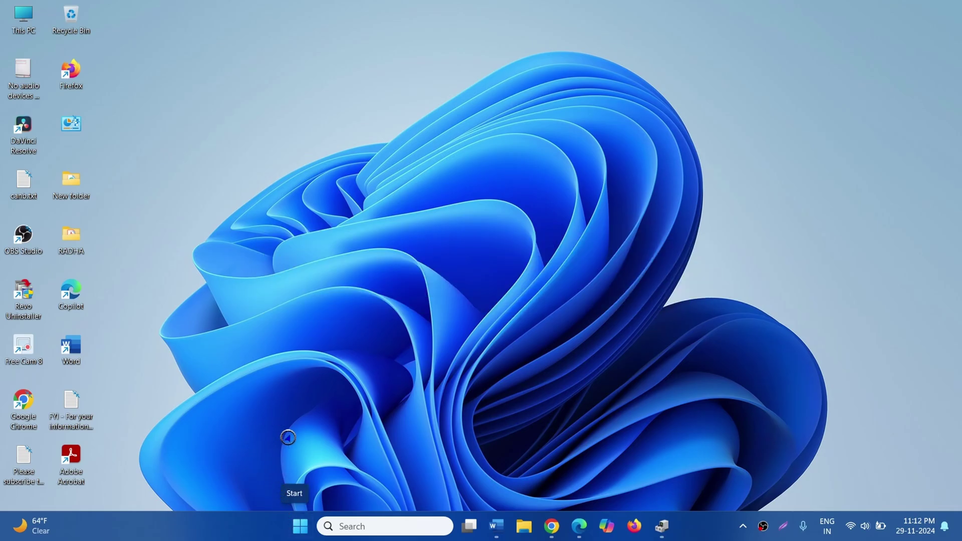
- Open Device Manager and expand the Audio inputs and outputs category
right_click(297, 527)
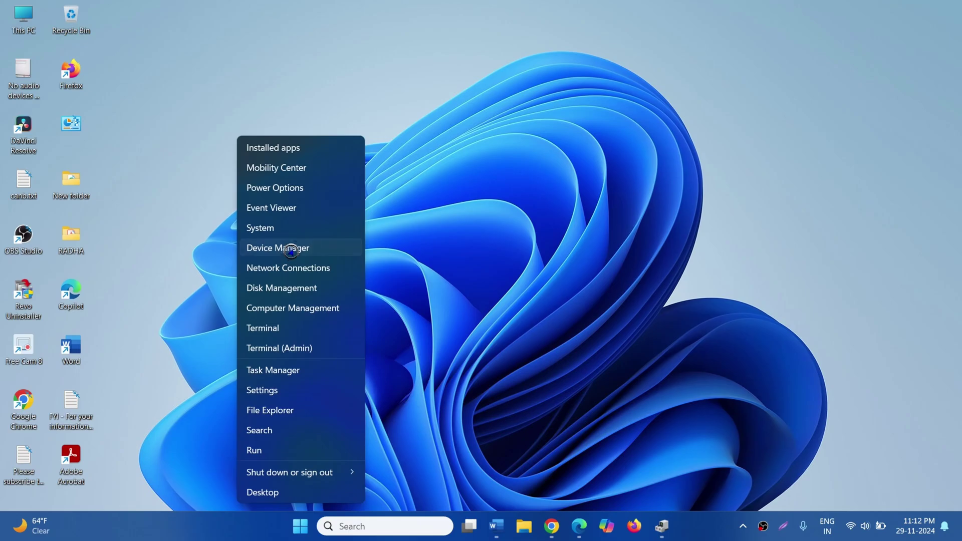
click(292, 248)
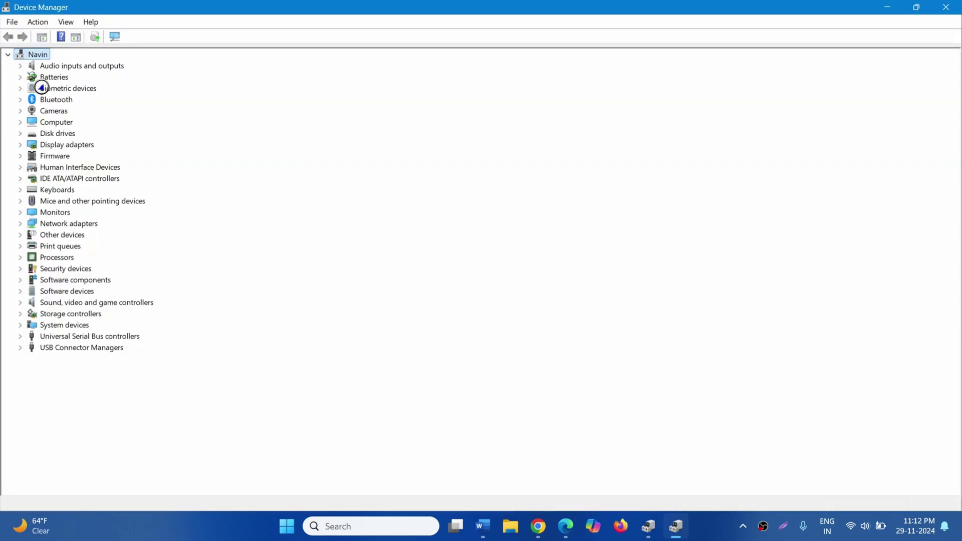
click(64, 67)
double_click(65, 67)
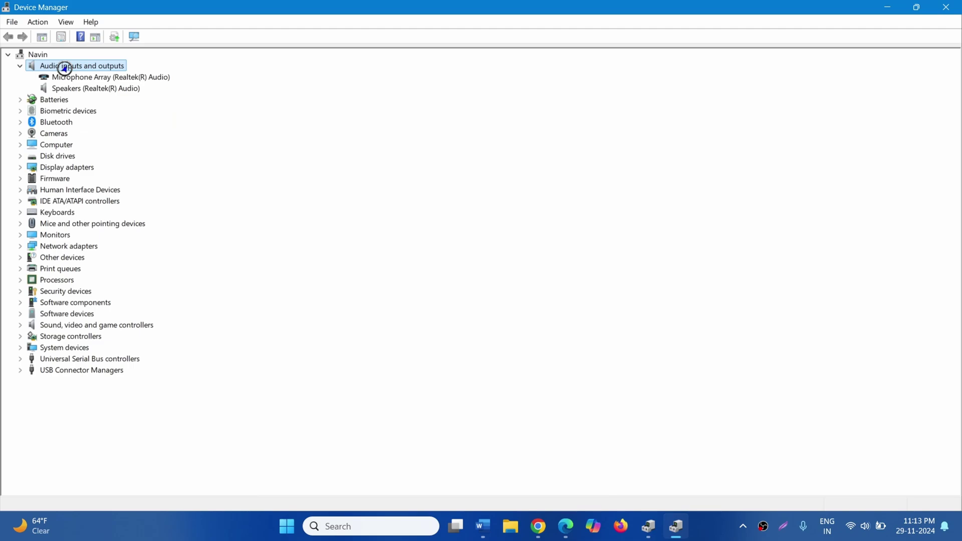
- Search automatically for a Realtek speakers driver, then expand Sound, video and game controllers
right_click(104, 90)
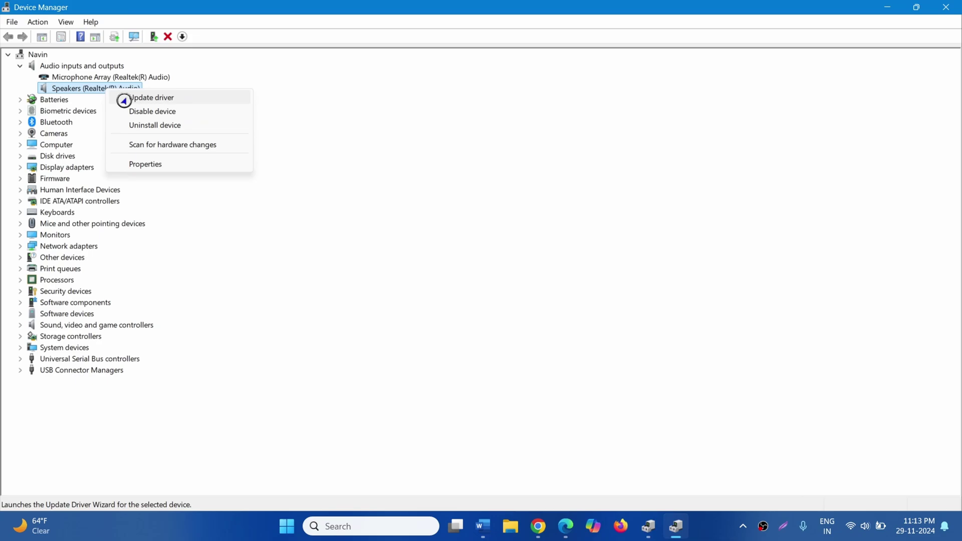
click(124, 101)
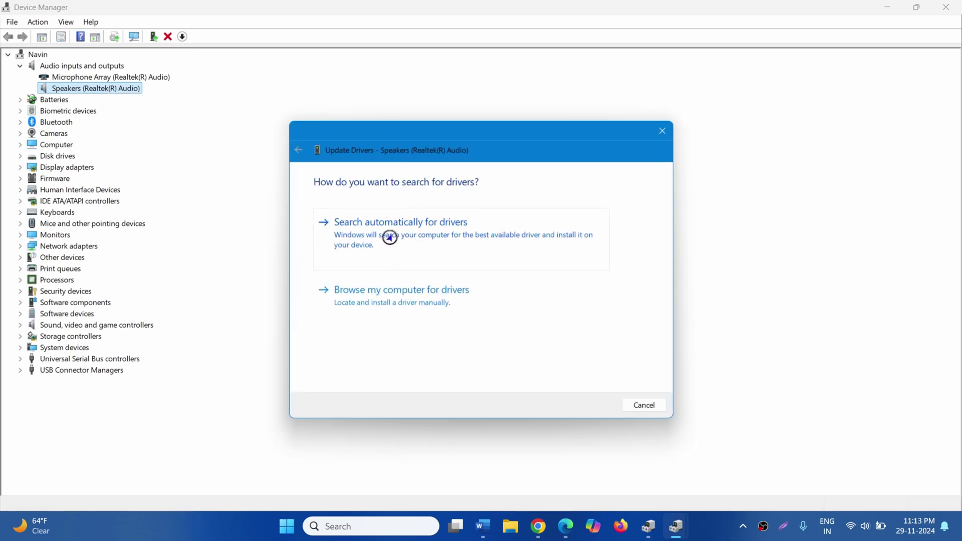
click(352, 230)
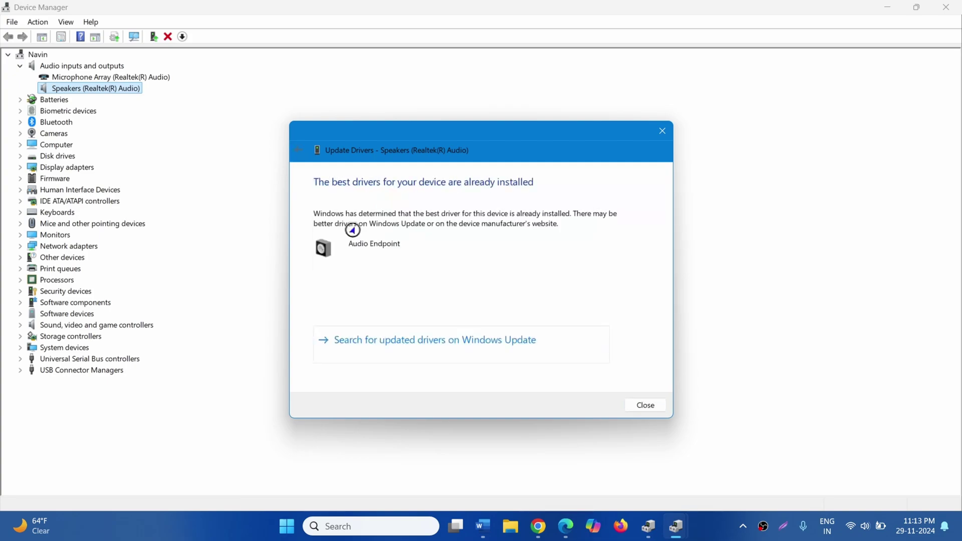
click(636, 410)
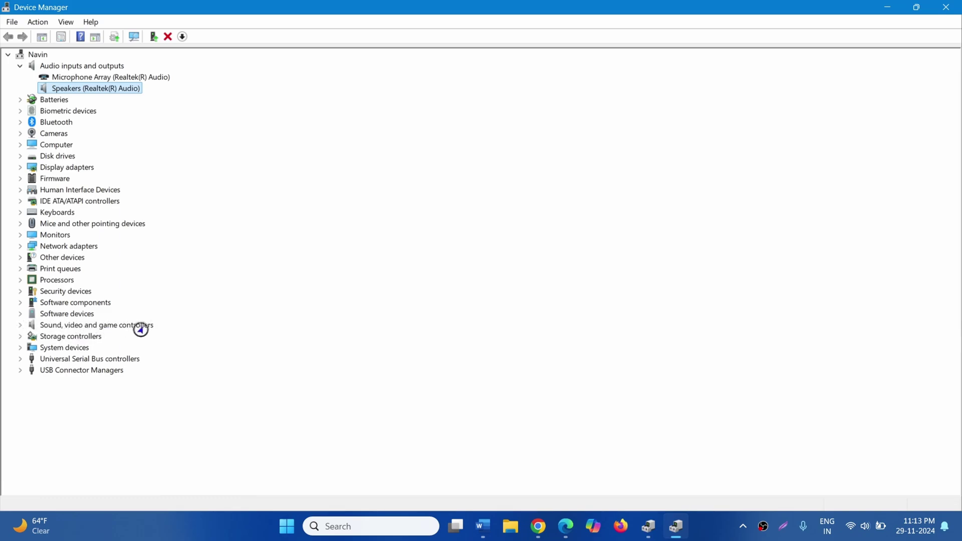
click(18, 329)
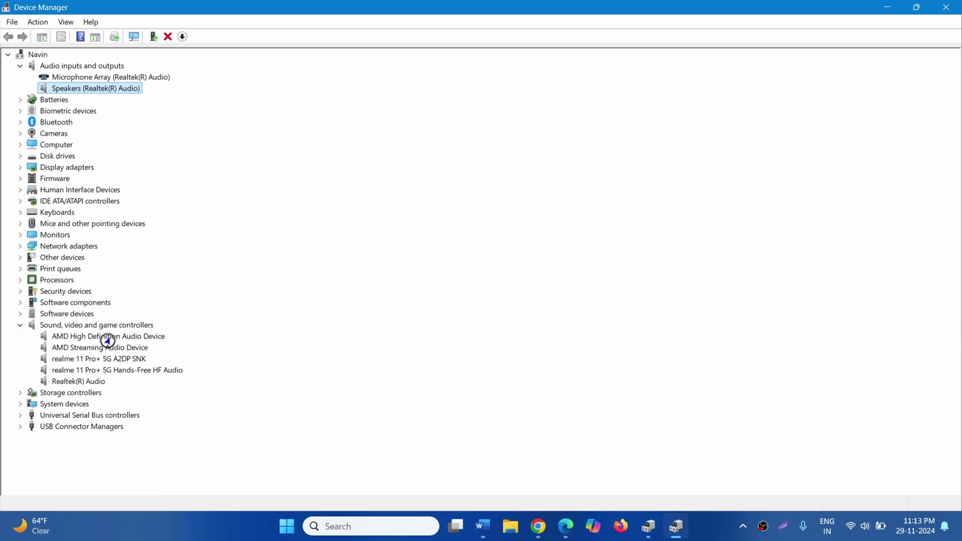
- Run an automatic driver search for Realtek(R) Audio, which finds the best driver installed
right_click(77, 382)
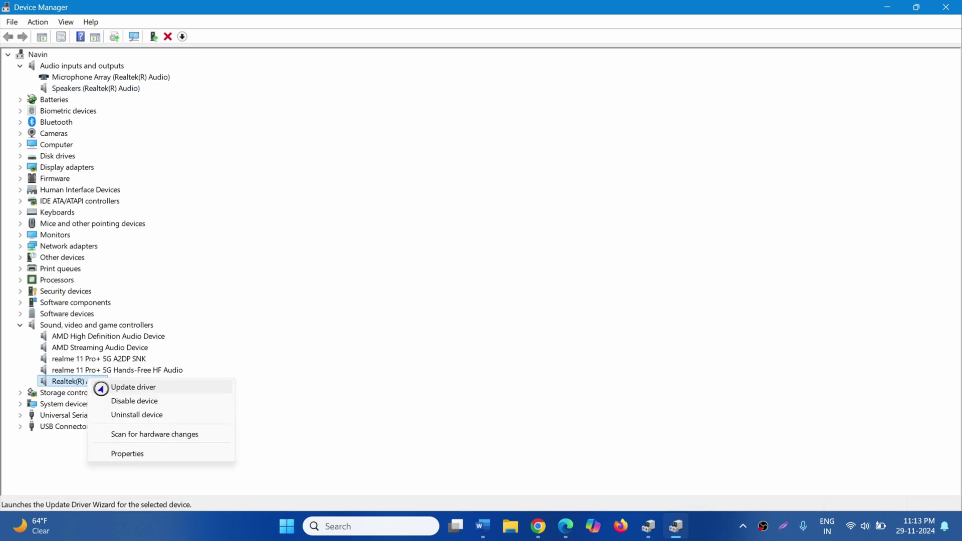
click(101, 388)
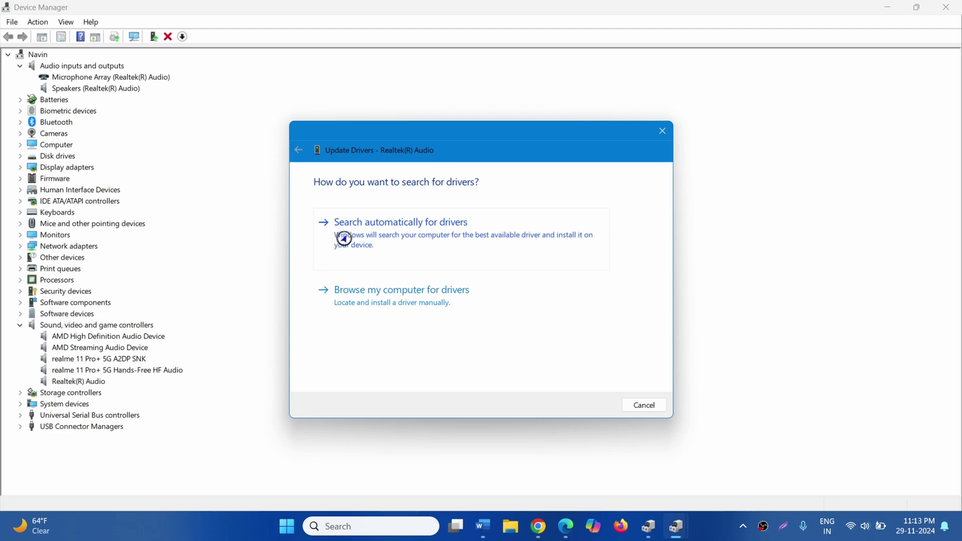
click(344, 238)
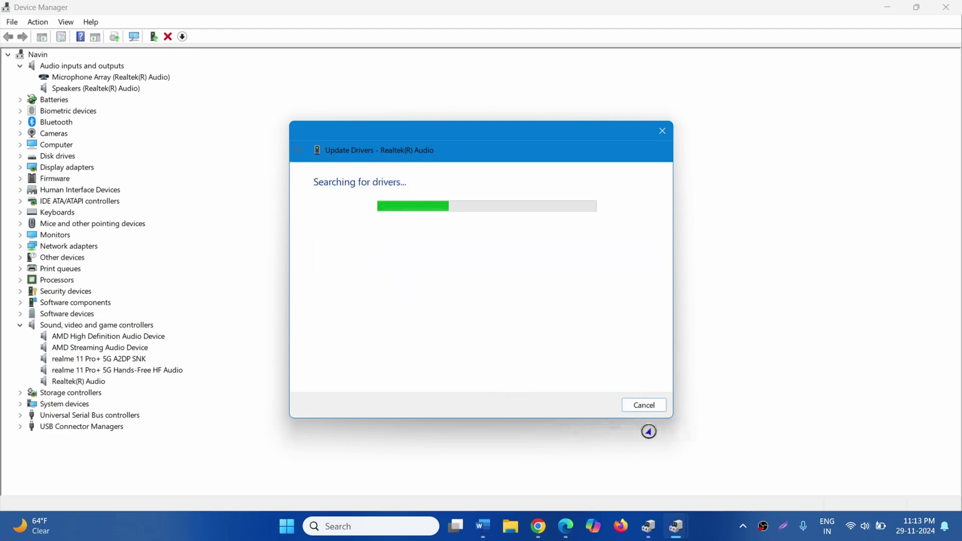
click(643, 405)
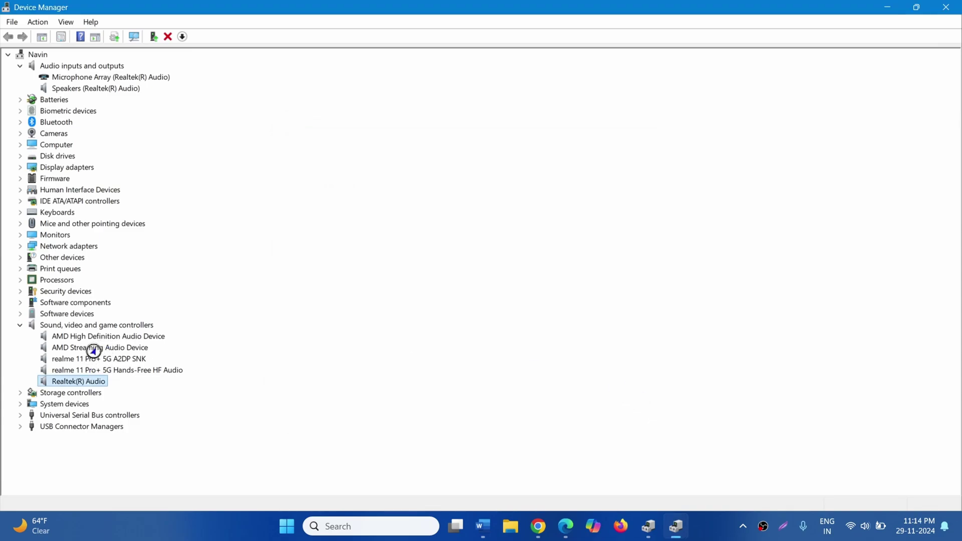
- Run the same automatic driver search for the AMD Streaming Audio Device
right_click(96, 350)
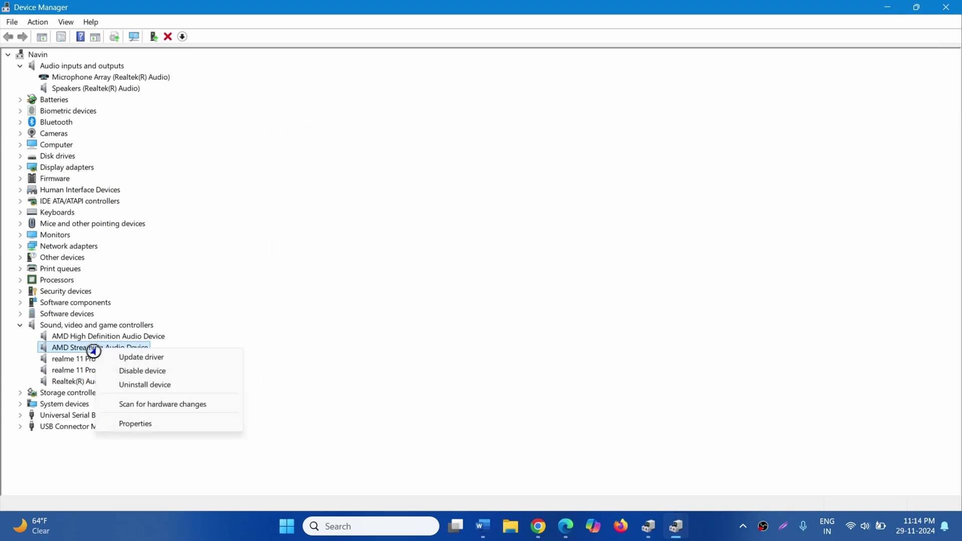
click(115, 360)
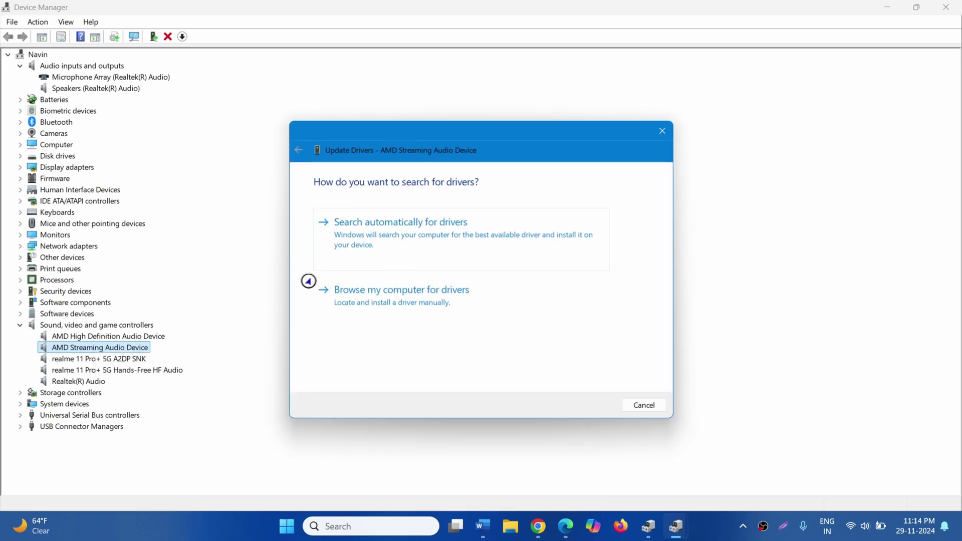
click(420, 234)
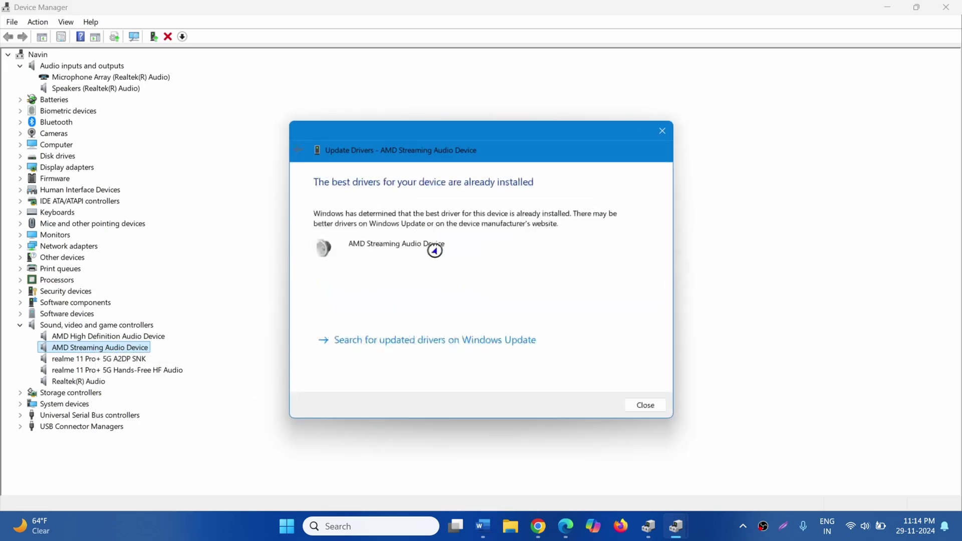
click(644, 405)
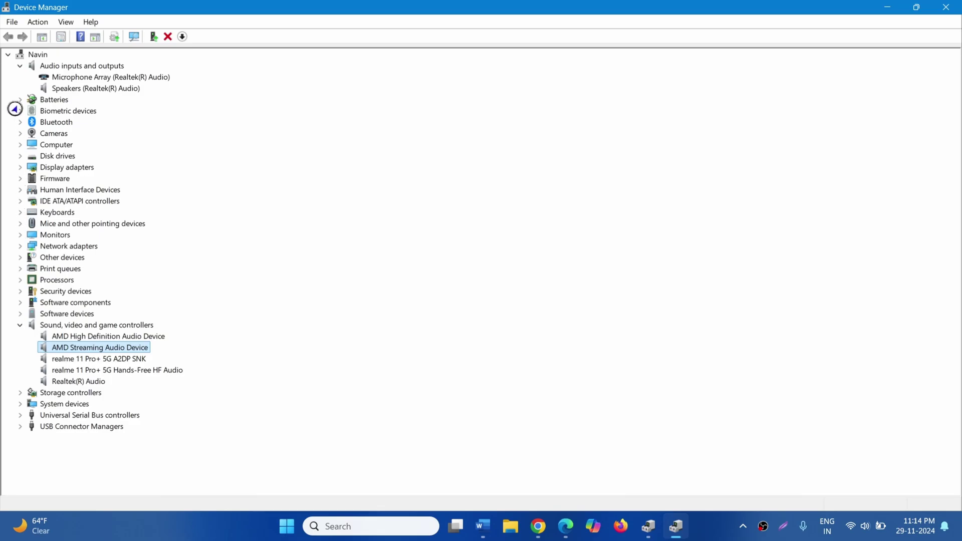
- Close Device Manager, dismiss the Start and power menus, and bring up Windows Search
double_click(6, 7)
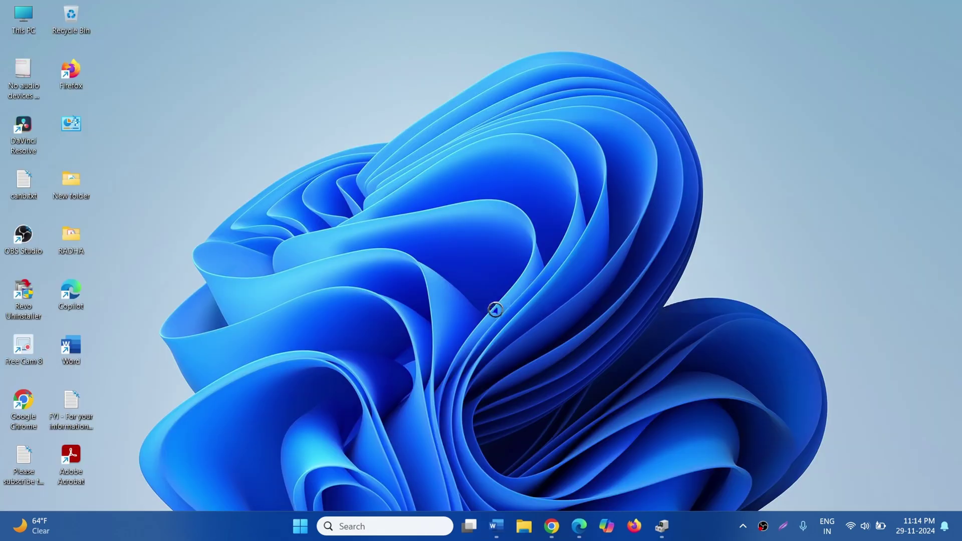
click(303, 526)
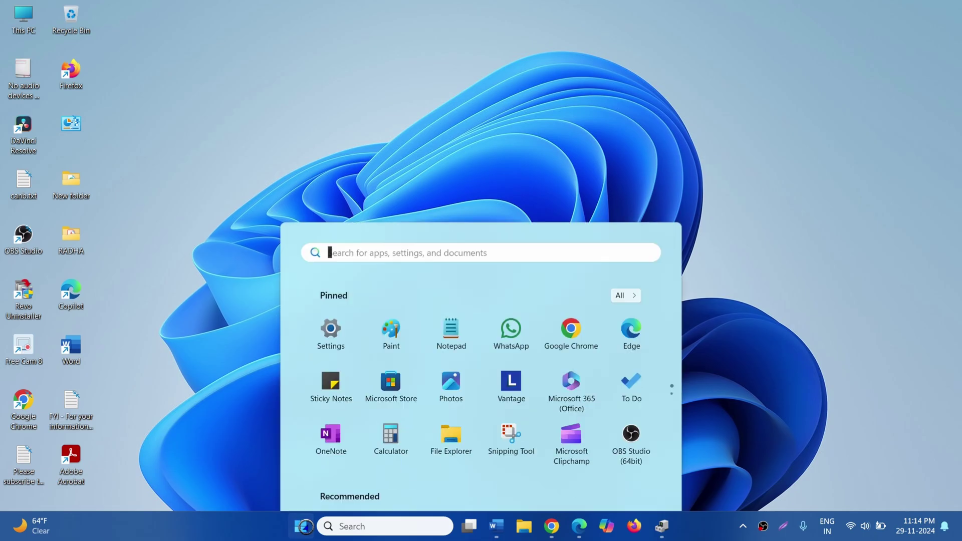
click(635, 485)
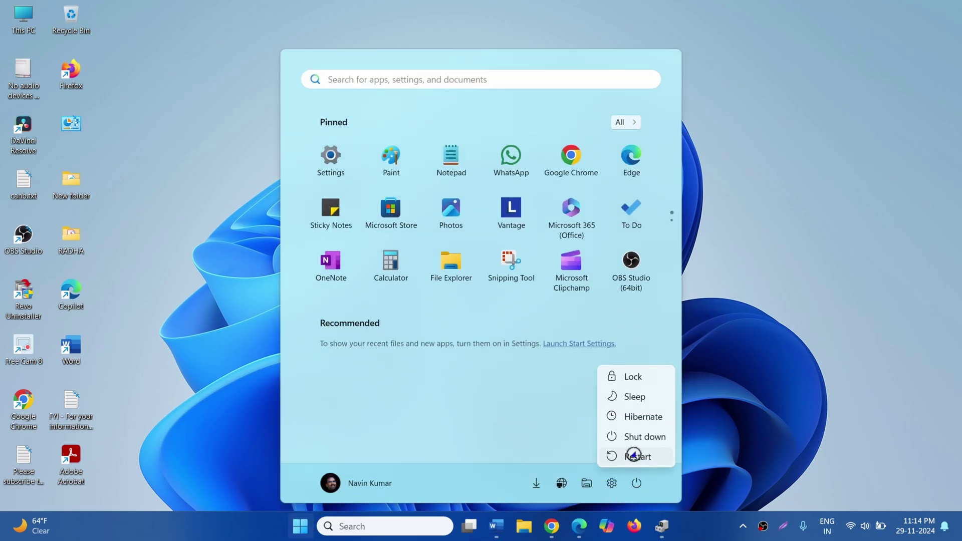
click(801, 311)
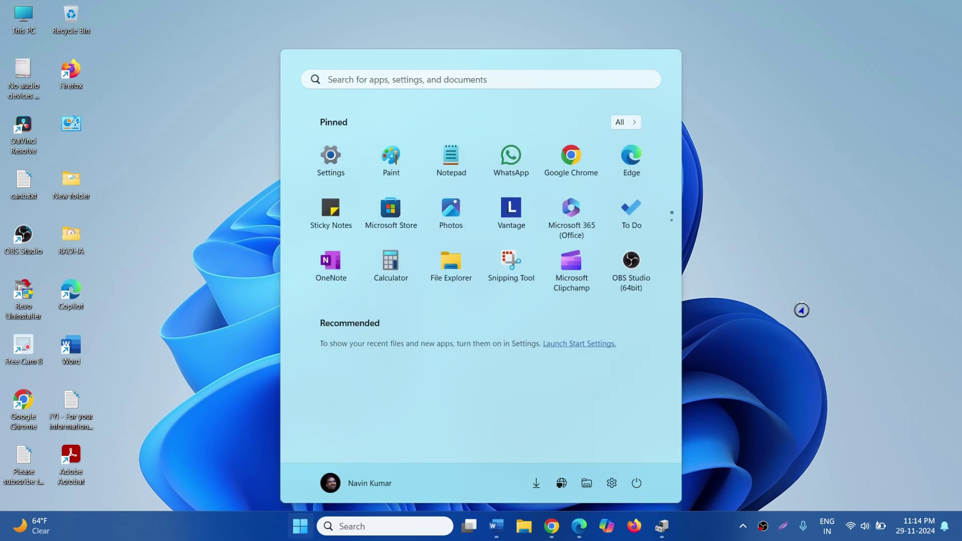
click(801, 310)
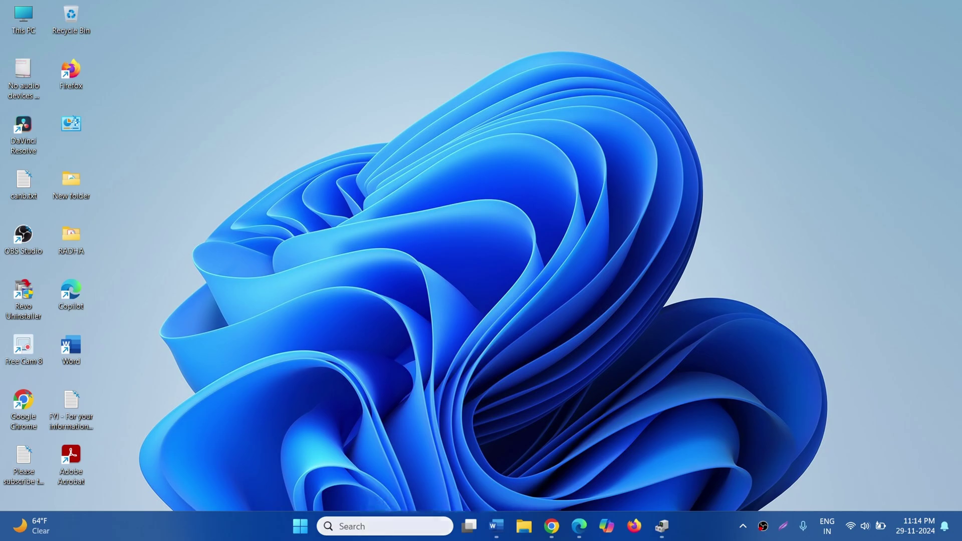
click(363, 525)
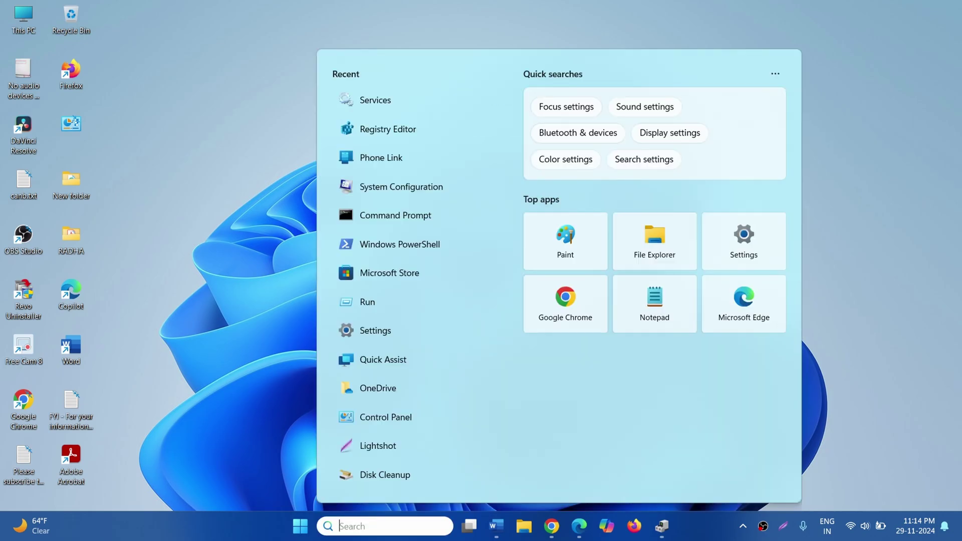
- Search for 'services' and open the Services console
text(services)
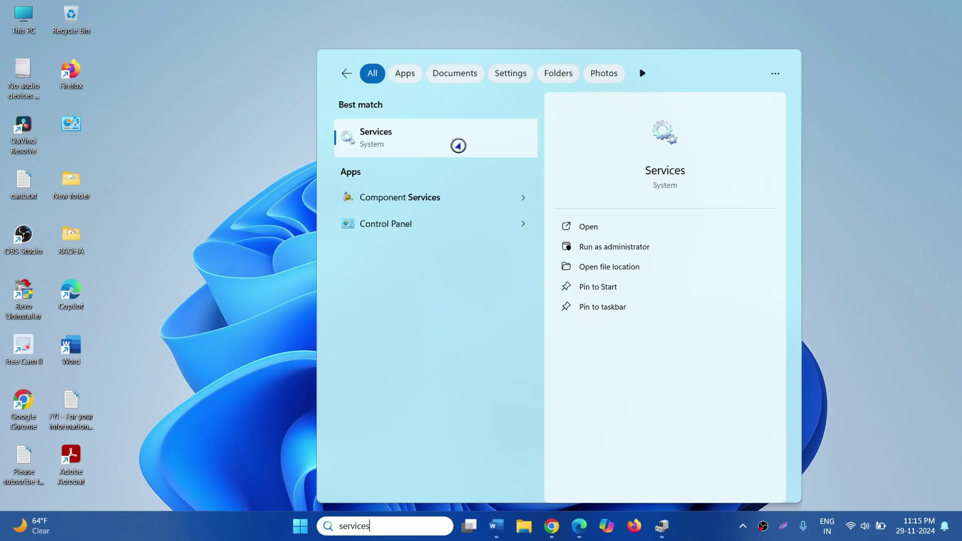
click(458, 146)
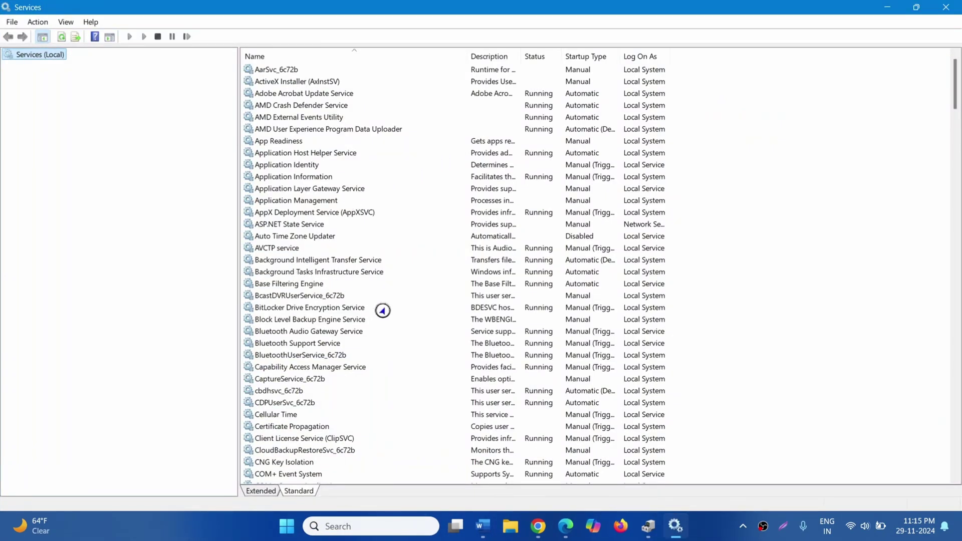
scroll(383, 311, down, 20)
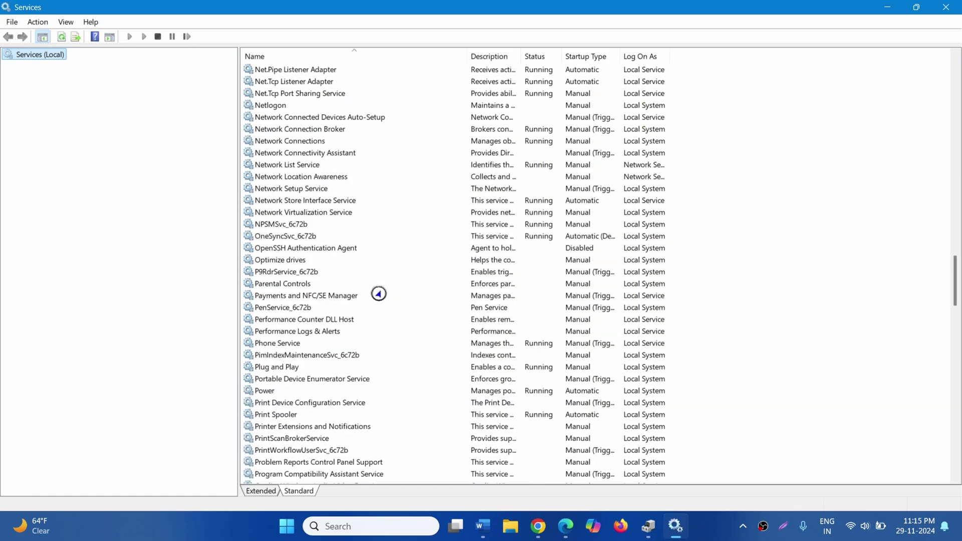
scroll(379, 294, down, 20)
scroll(376, 290, up, 10)
- Keep Windows Audio's startup type Automatic, apply it, then restart the service
click(307, 272)
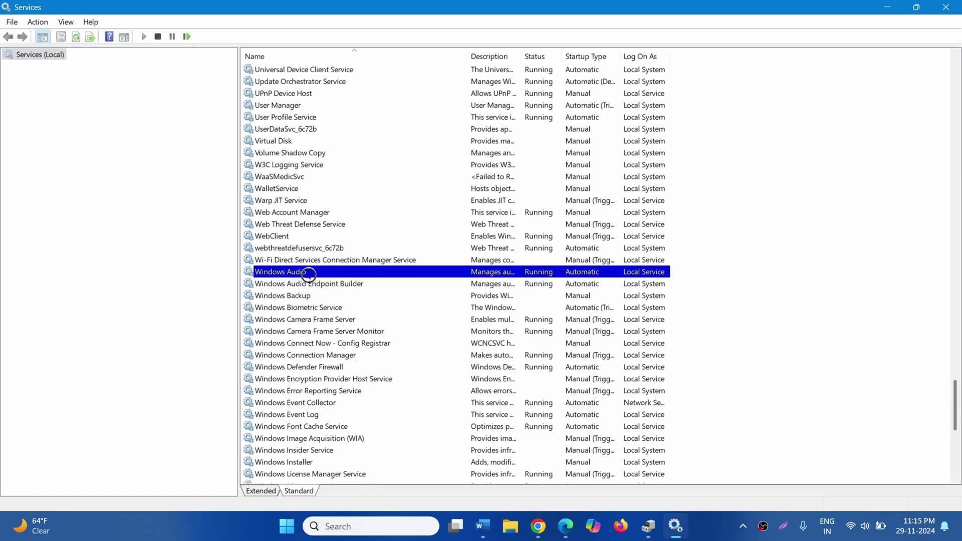
right_click(303, 273)
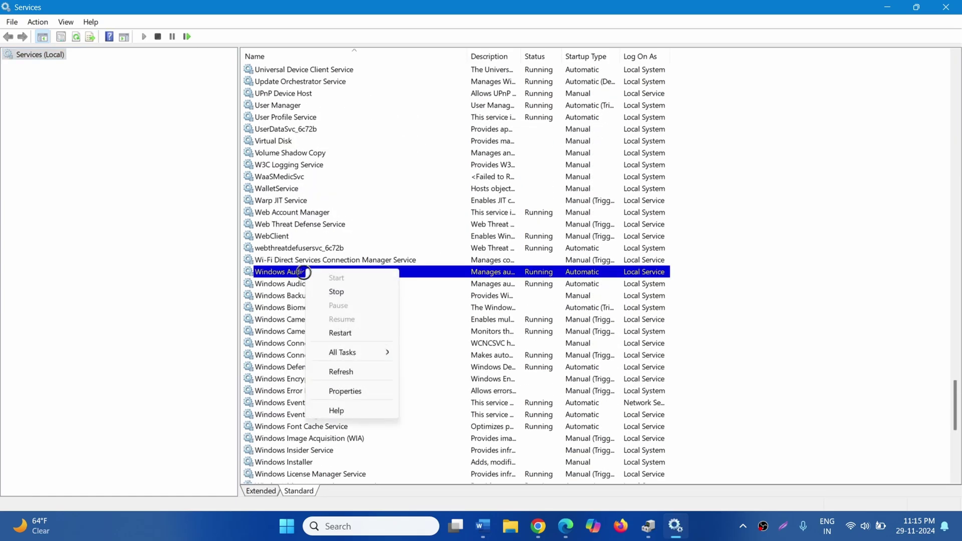
click(347, 393)
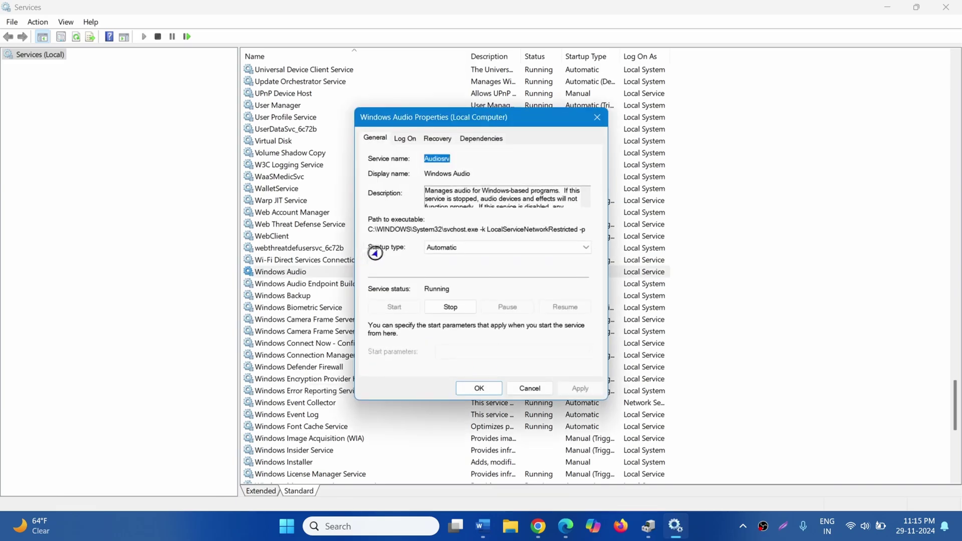
click(494, 249)
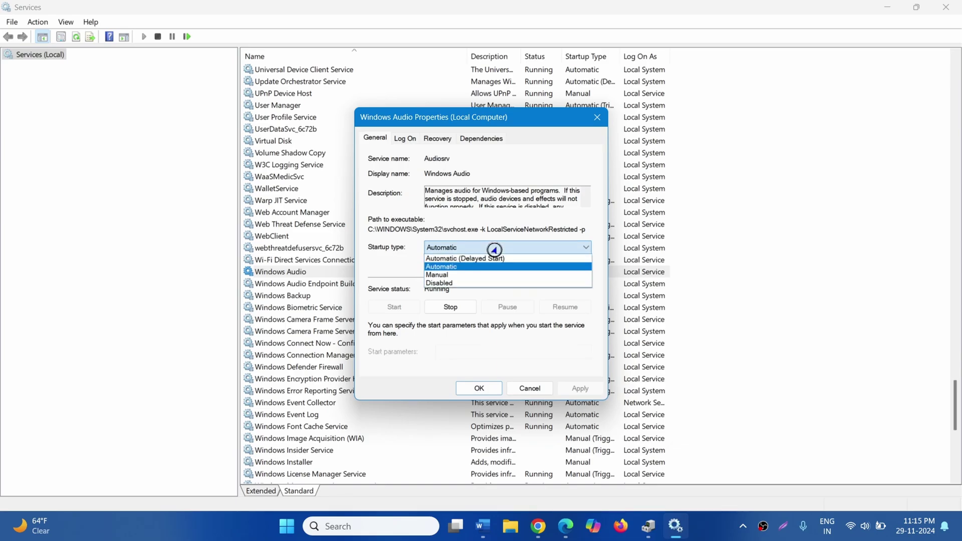
click(495, 267)
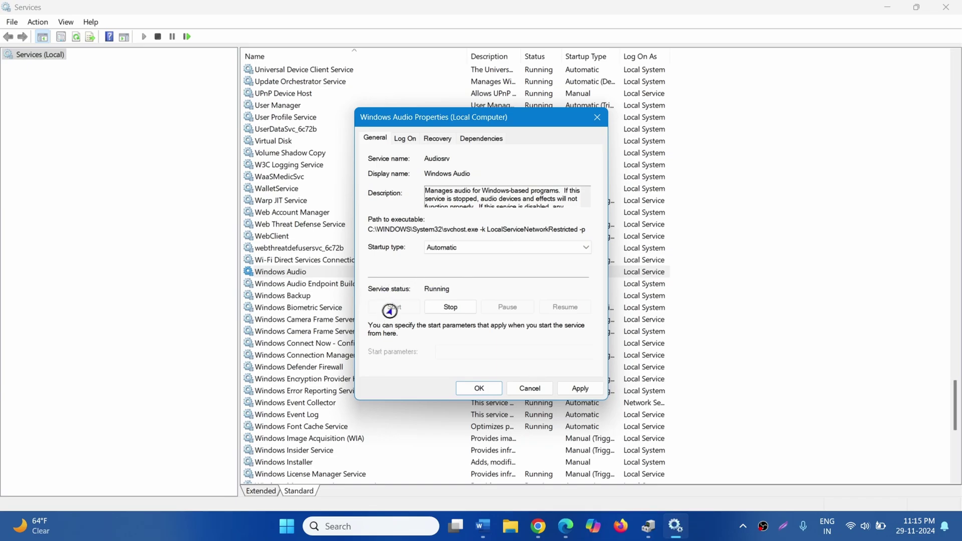
click(579, 390)
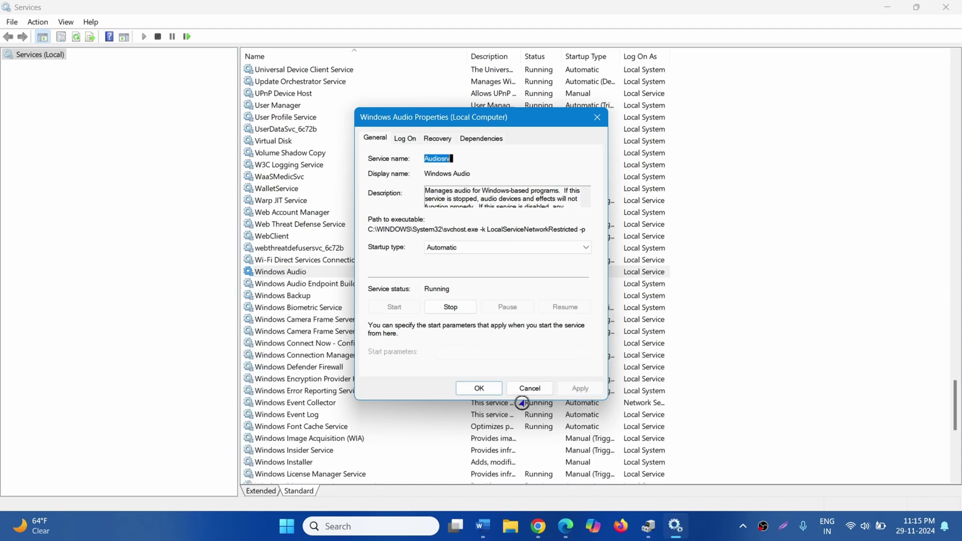
click(475, 389)
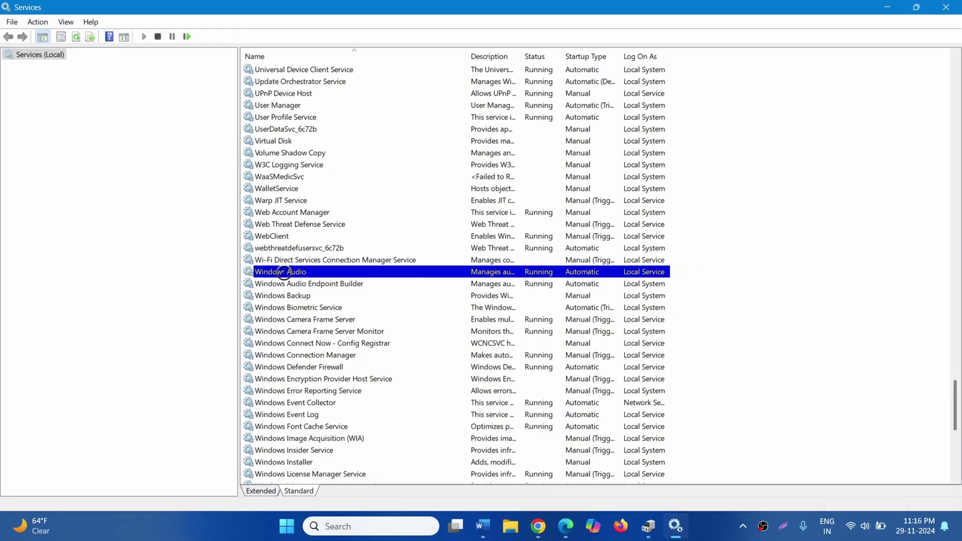
right_click(284, 272)
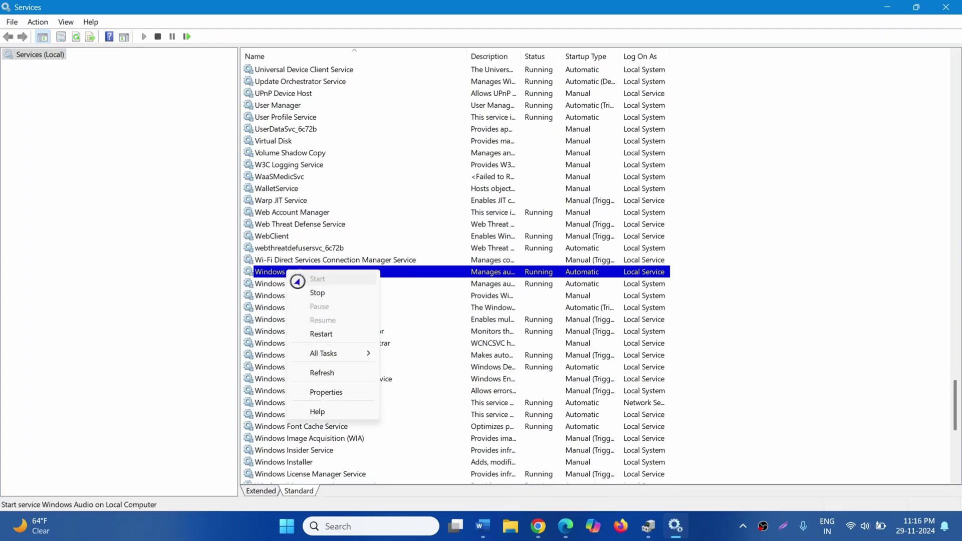
click(323, 333)
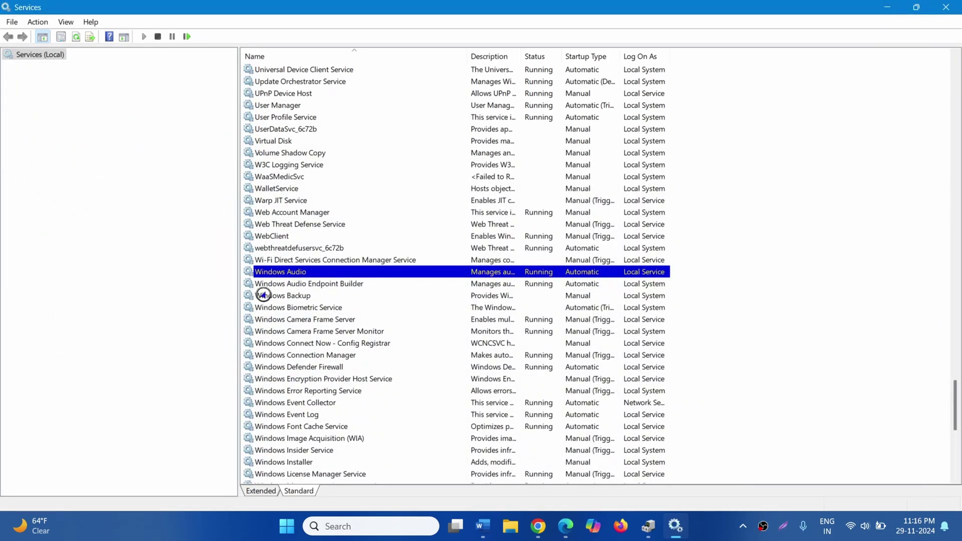
- Confirm Windows Audio Endpoint Builder's startup type is Automatic
right_click(338, 284)
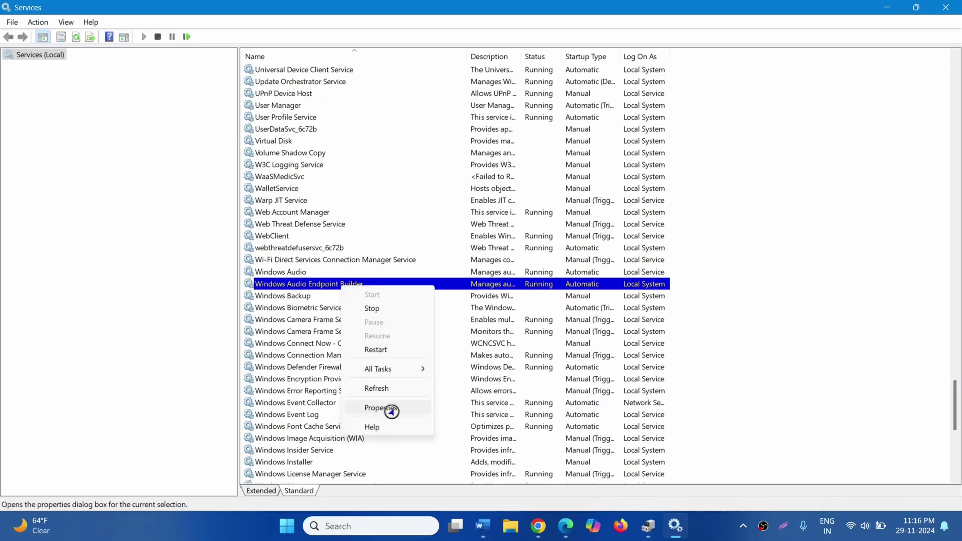
click(391, 408)
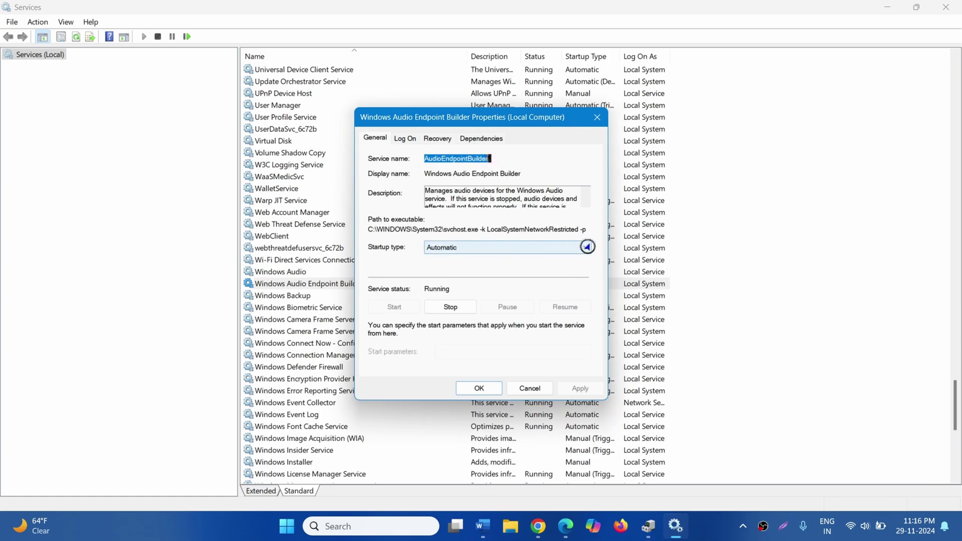
click(588, 247)
click(587, 247)
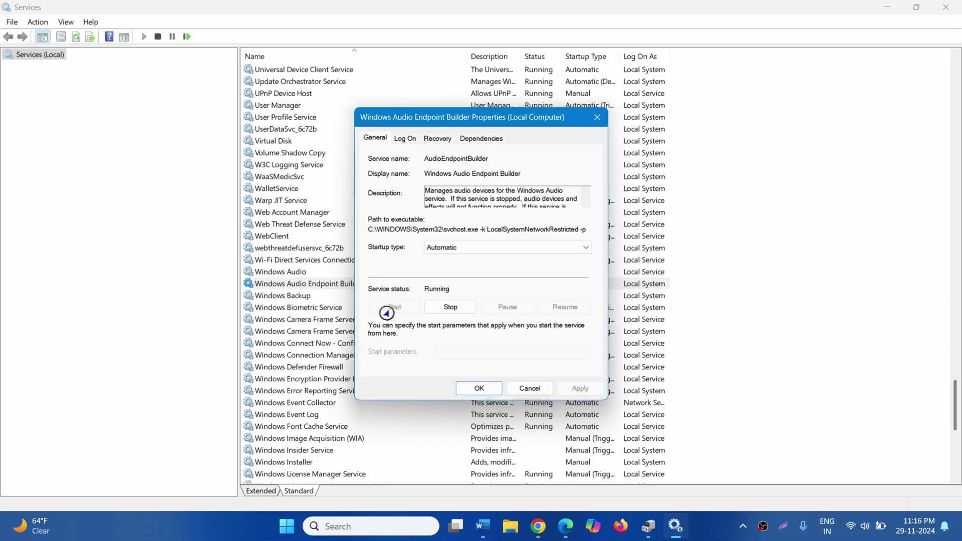
click(477, 389)
click(359, 285)
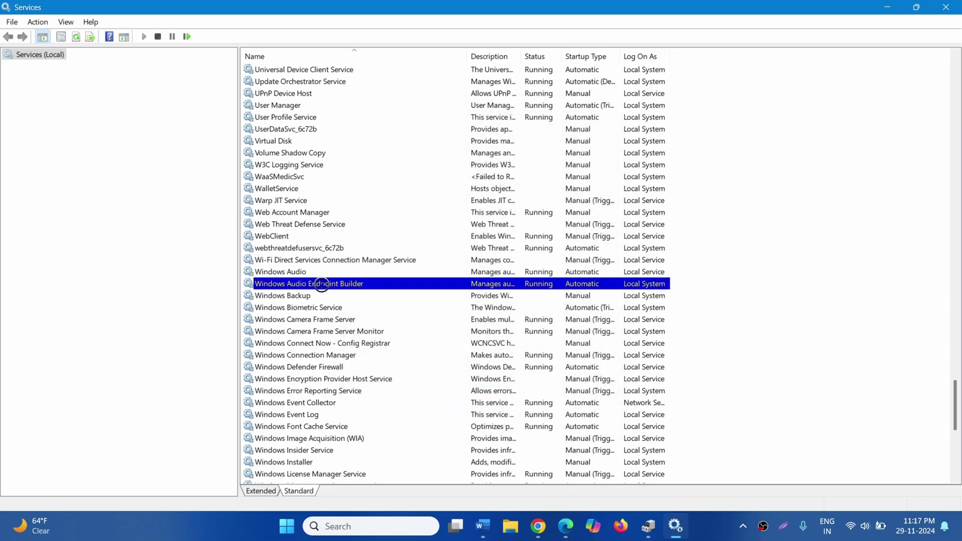
- Restart Windows Audio Endpoint Builder along with Windows Audio, then close Services
right_click(355, 285)
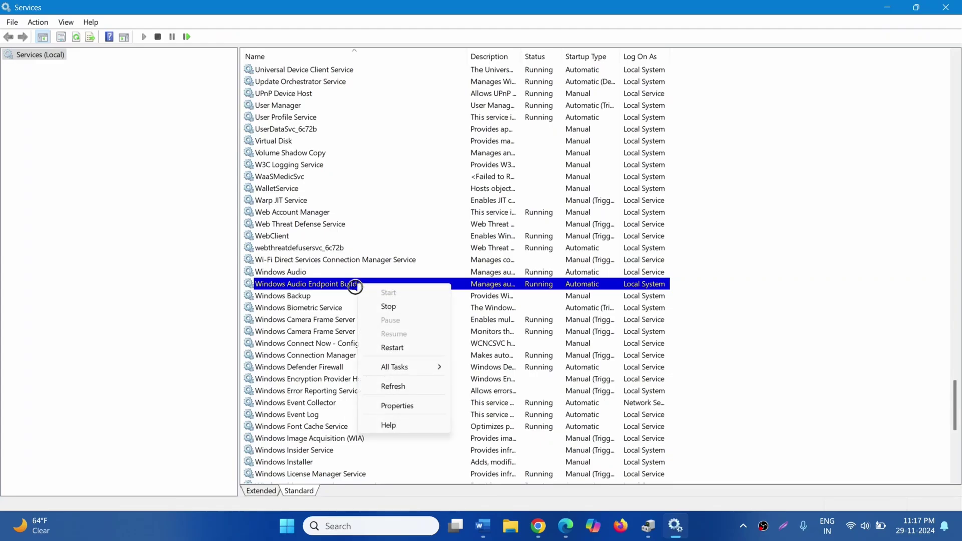
click(390, 347)
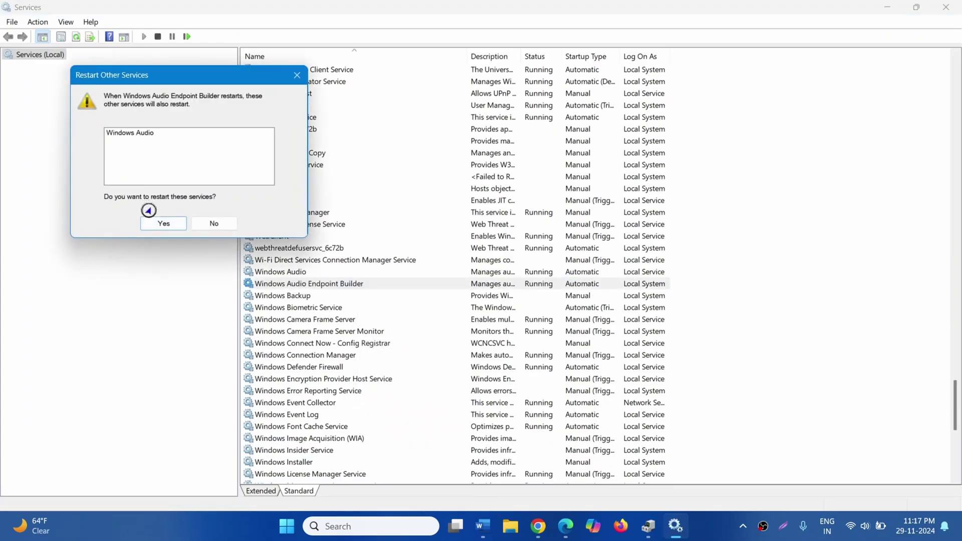
click(159, 224)
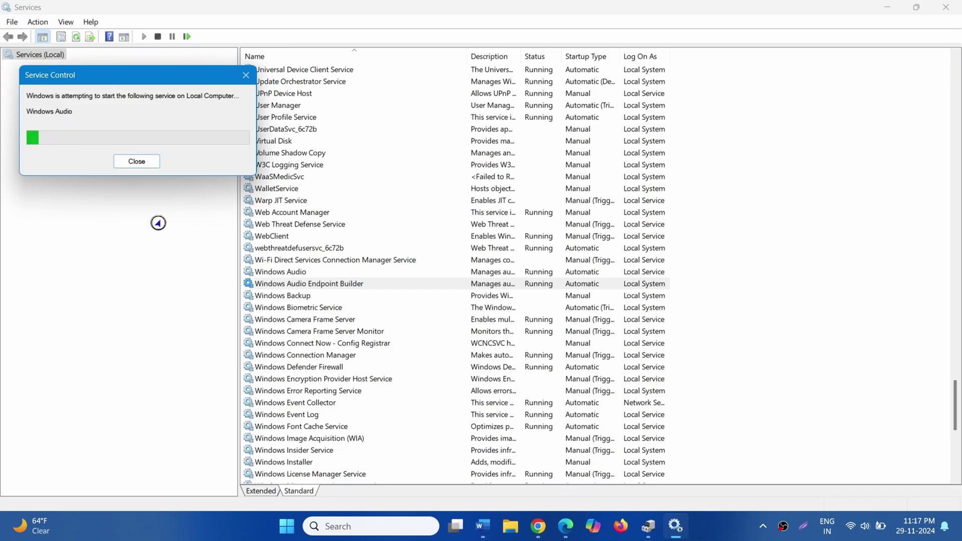
click(942, 7)
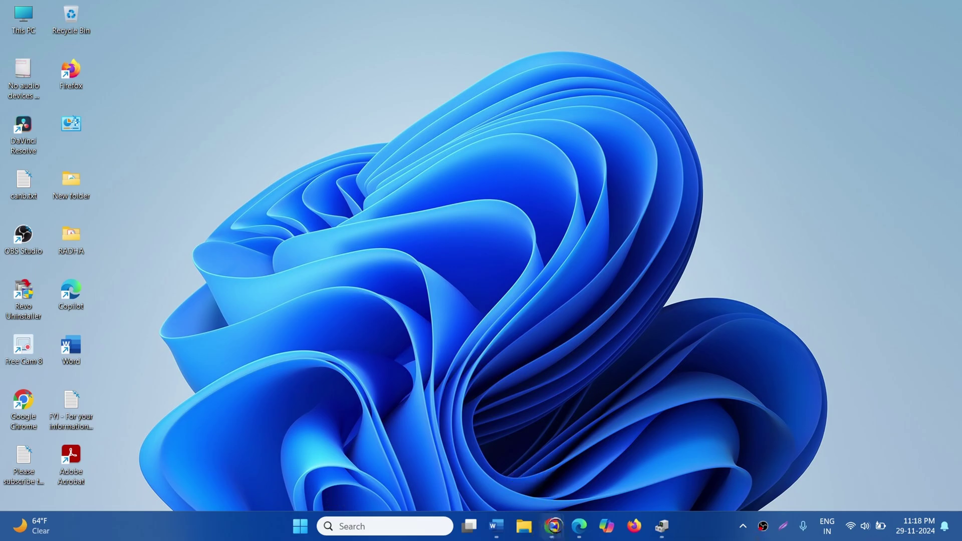
- Open a new Chrome window and search Google for 'hp drivers download'
right_click(553, 526)
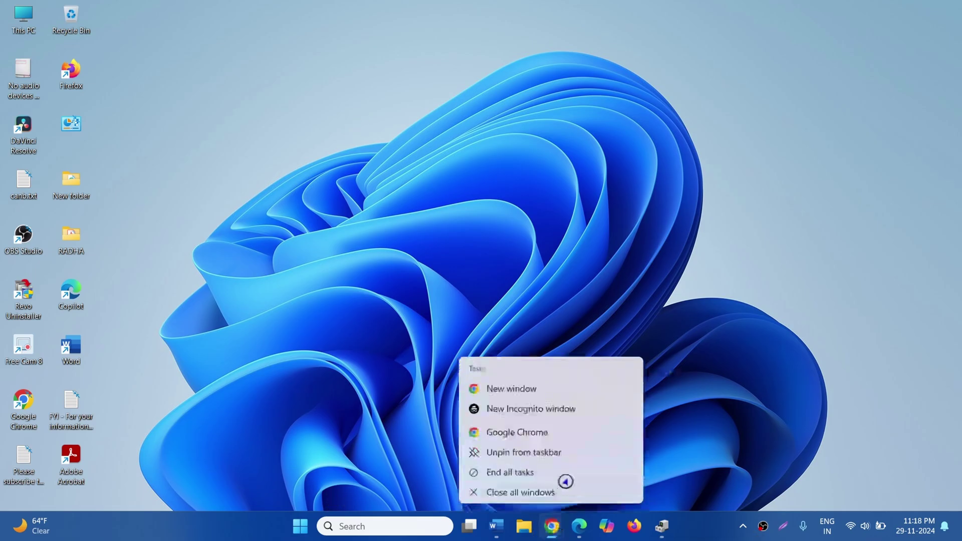
click(540, 438)
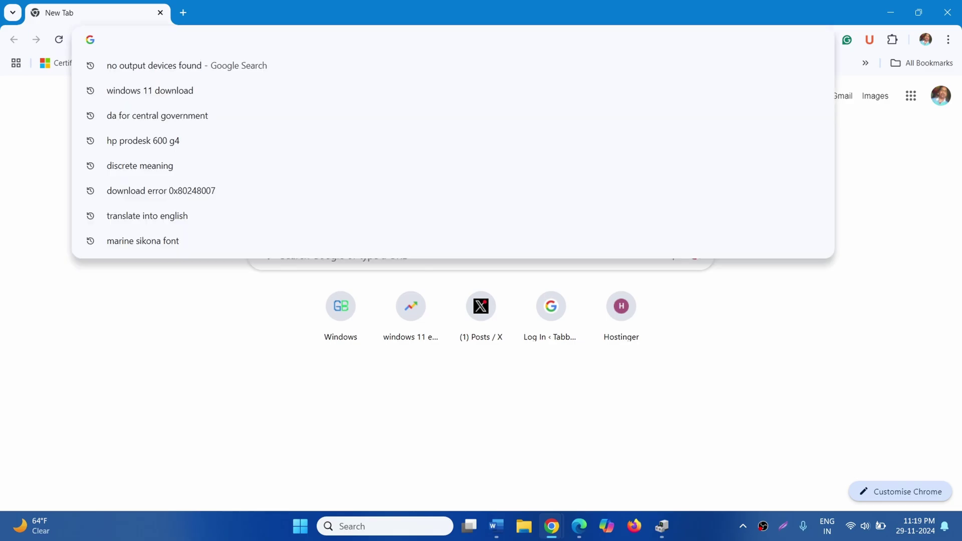
click(17, 167)
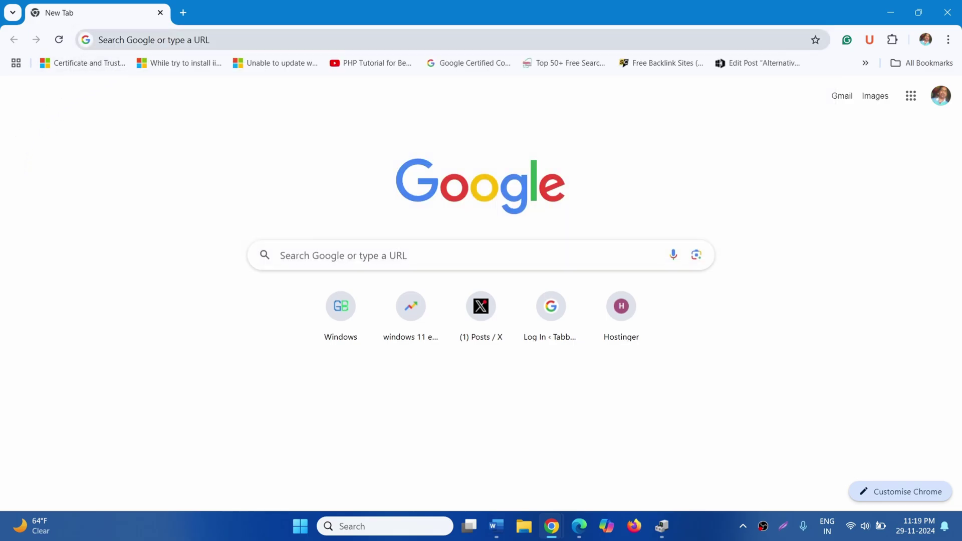
key(ctrl+l)
text(hp drive)
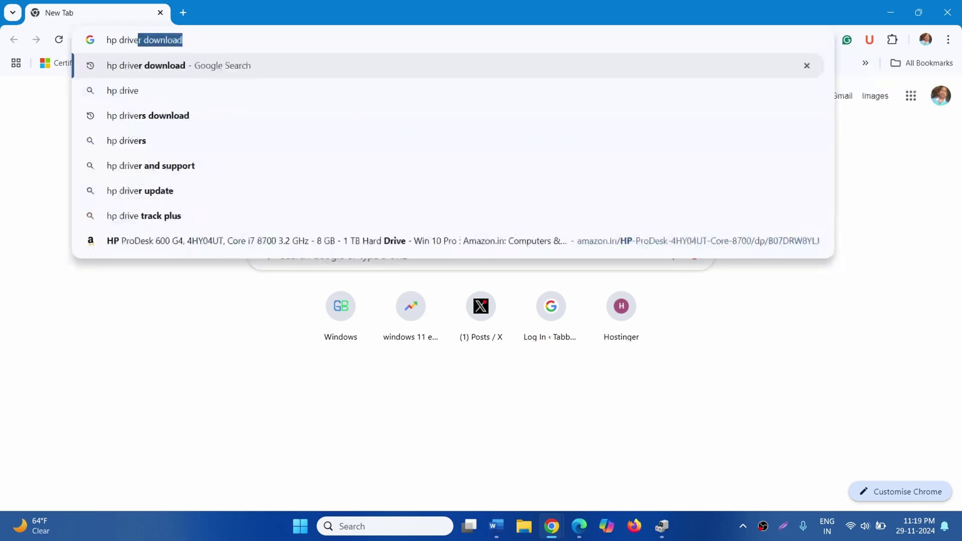
text(rs download)
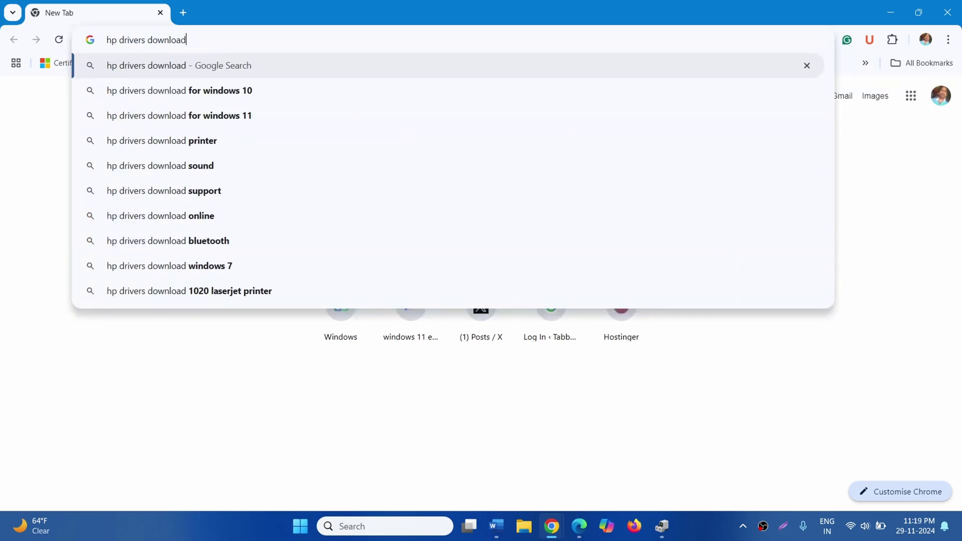
key(Return)
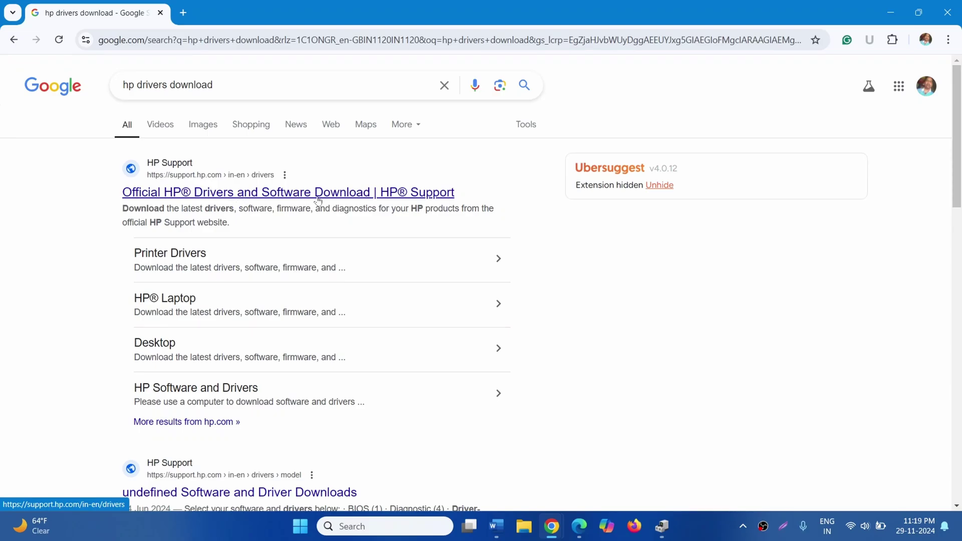
- Open HP's official drivers page, choose Laptop, and dismiss the Windows 11 information popup
click(351, 197)
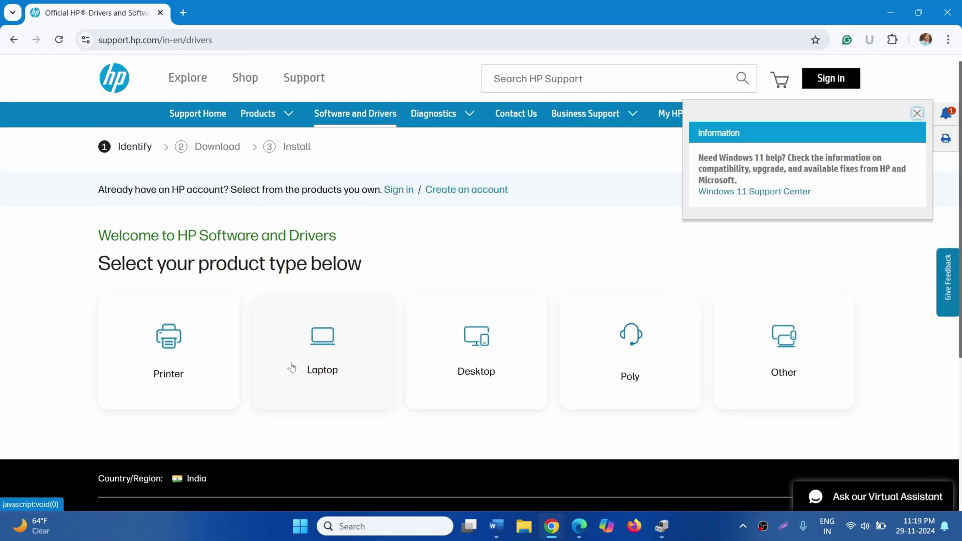
click(318, 337)
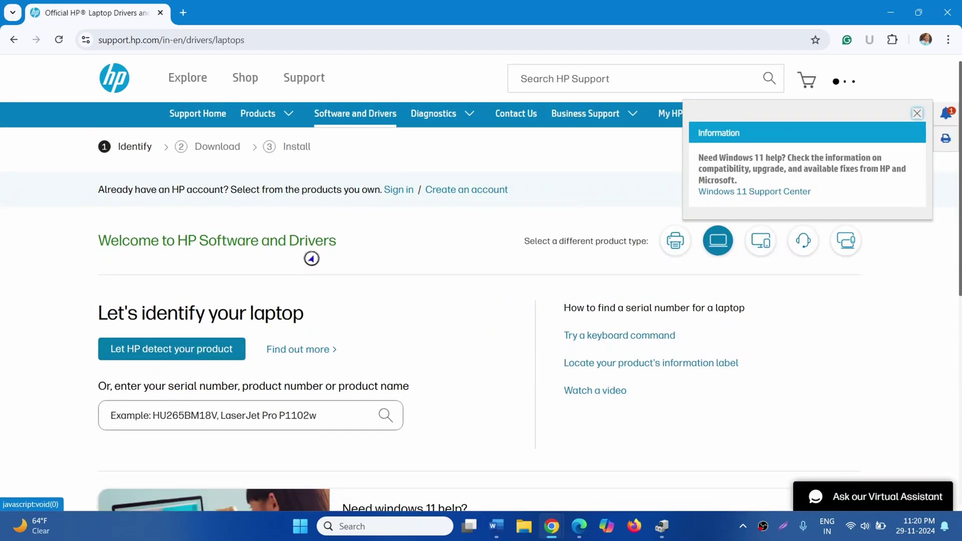
scroll(292, 287, down, 2)
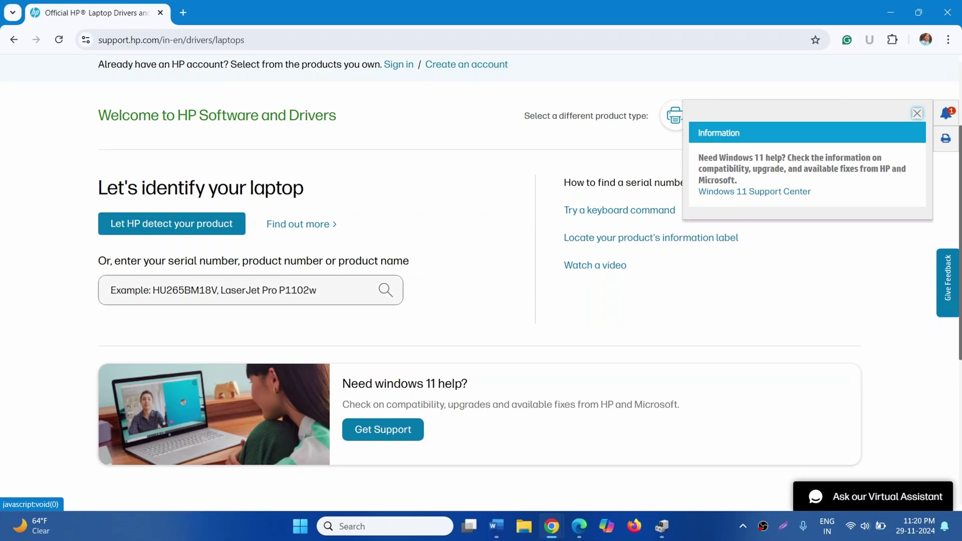
click(385, 290)
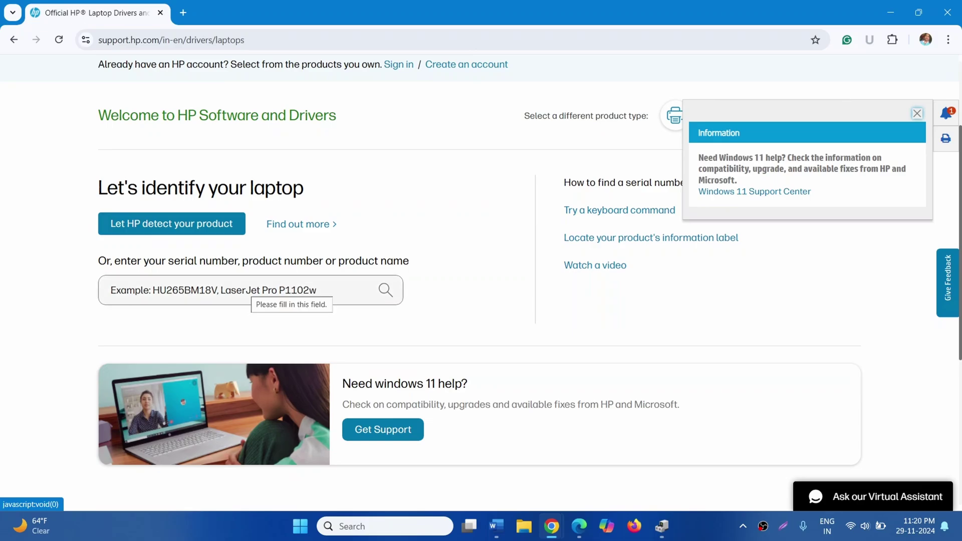
click(917, 113)
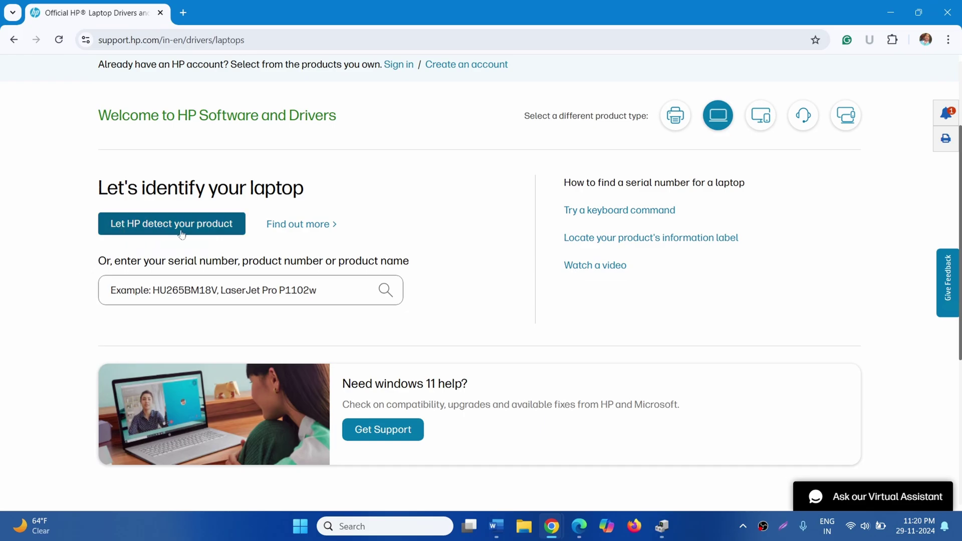
- Start HP's automatic product detection, download its helper, and open a new tab
click(199, 232)
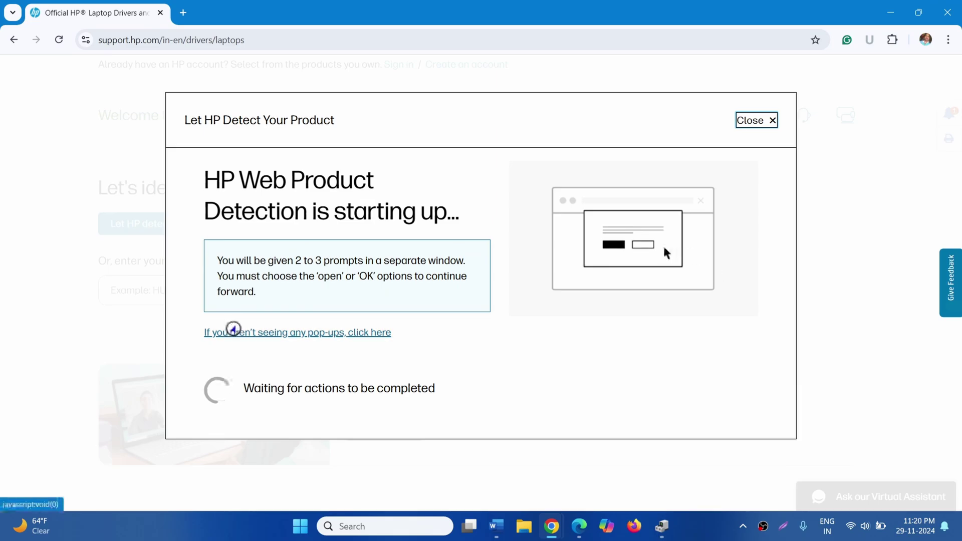
click(230, 328)
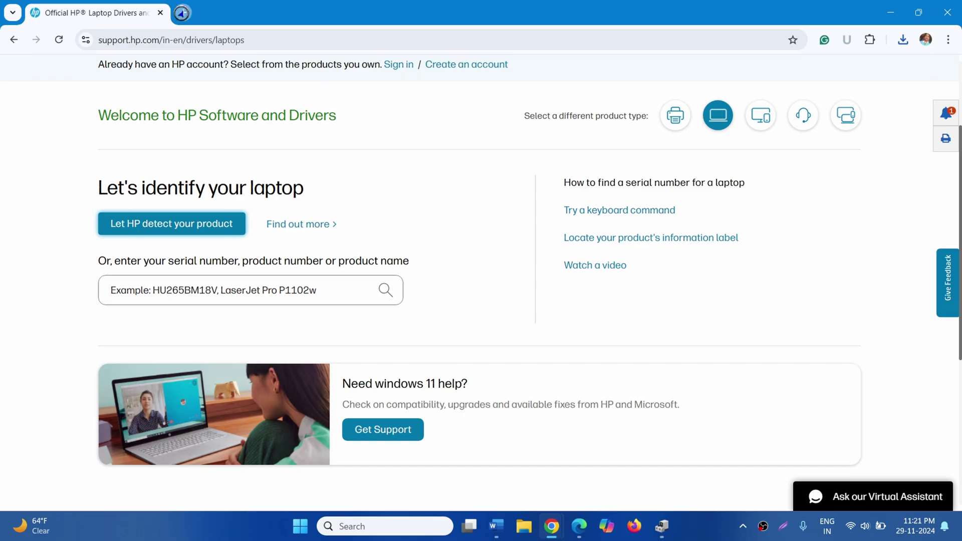
click(181, 12)
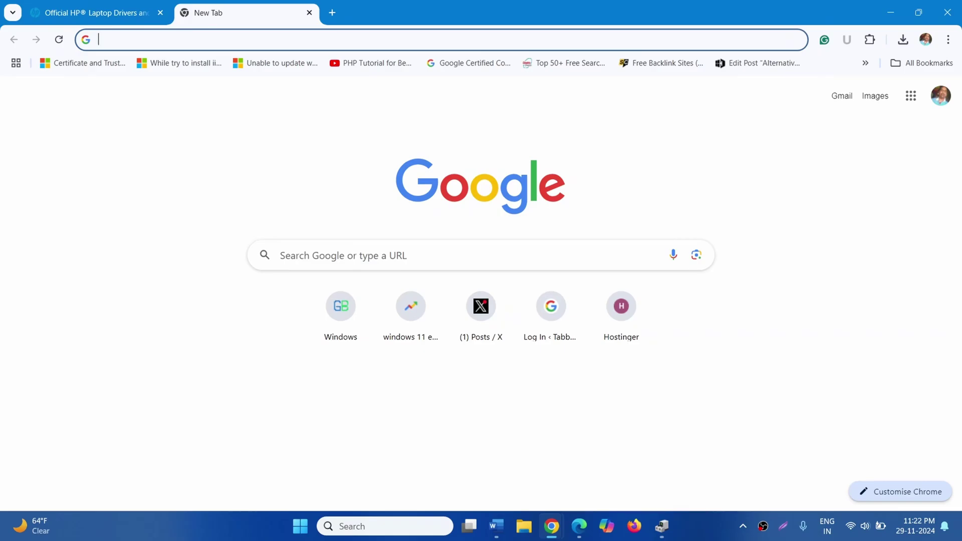
- Search 'lenovo drivers download' and open Lenovo's Drivers & Software page on the United States site
text(lenovo driver)
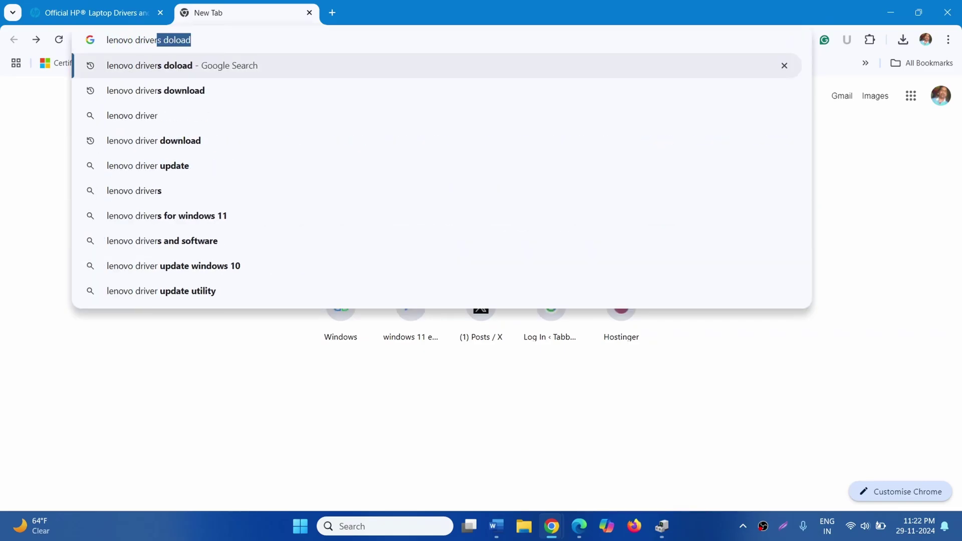
text(s download)
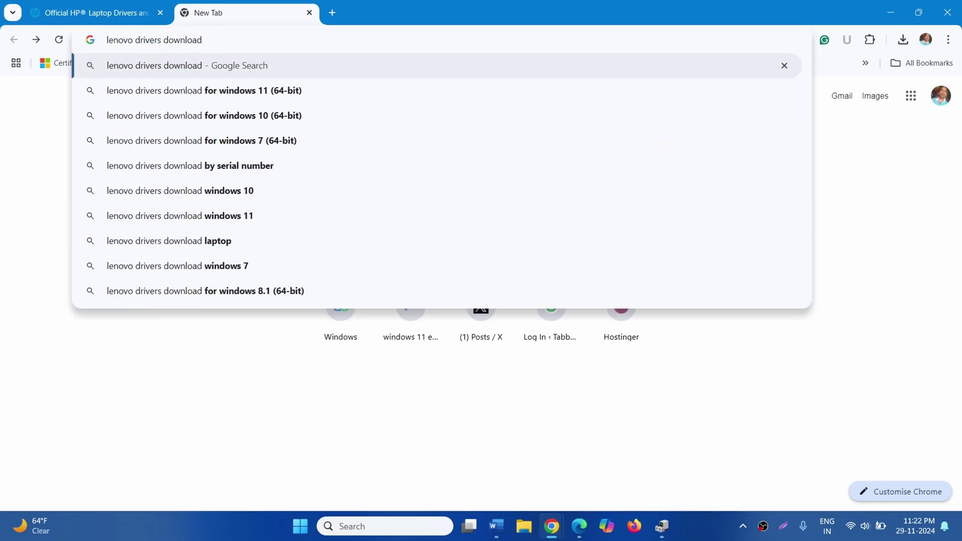
key(Return)
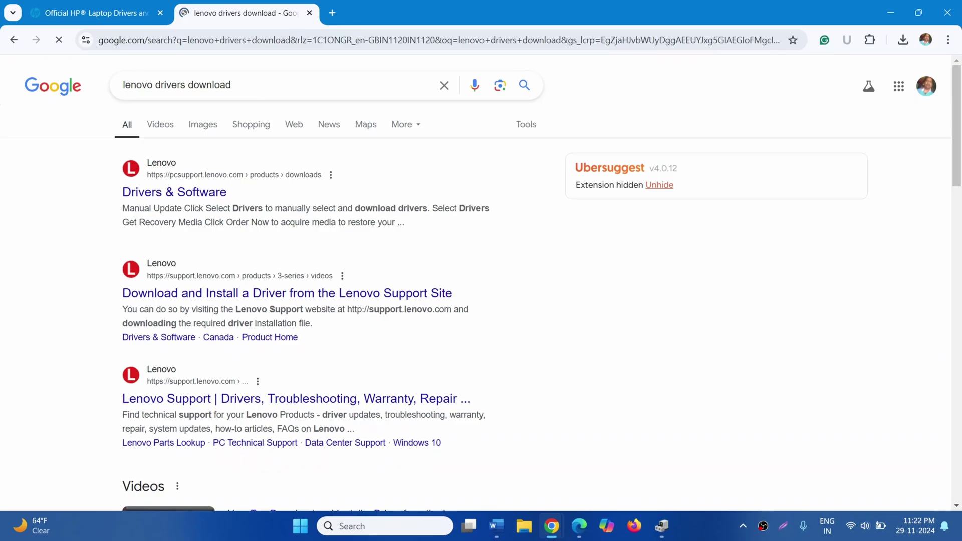
click(168, 197)
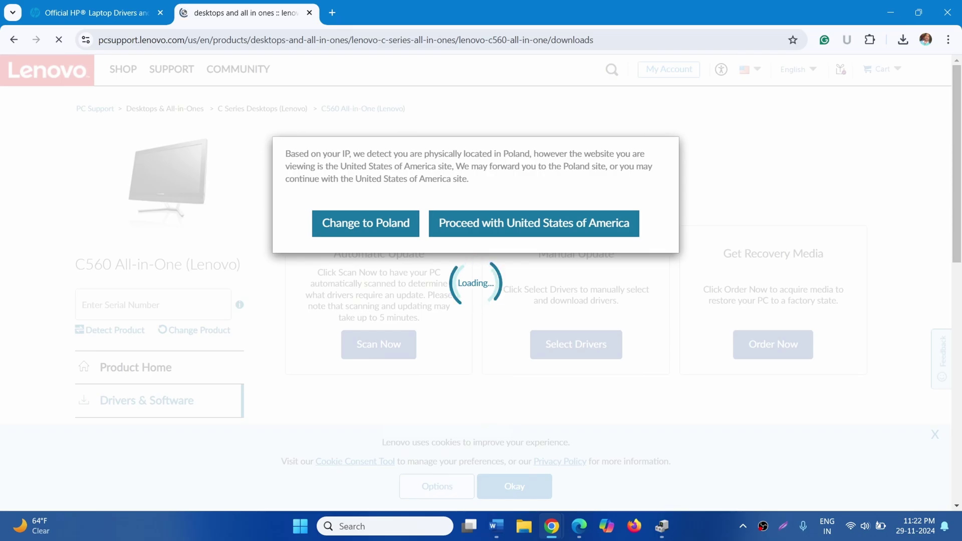
click(566, 229)
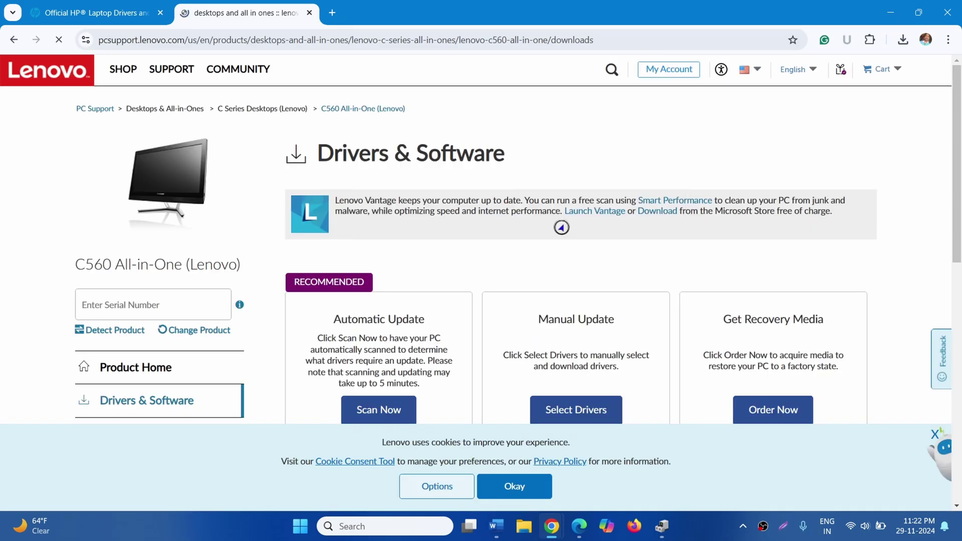
scroll(536, 221, down, 3)
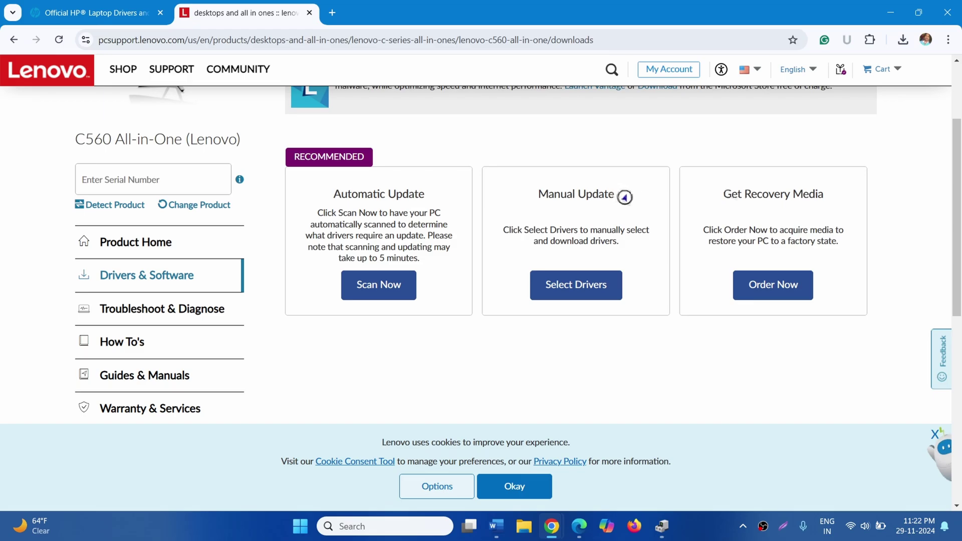
- Filter the C560 manual driver list to Audio and download Realtek High Definition Audio 6.0.1.7576
click(602, 293)
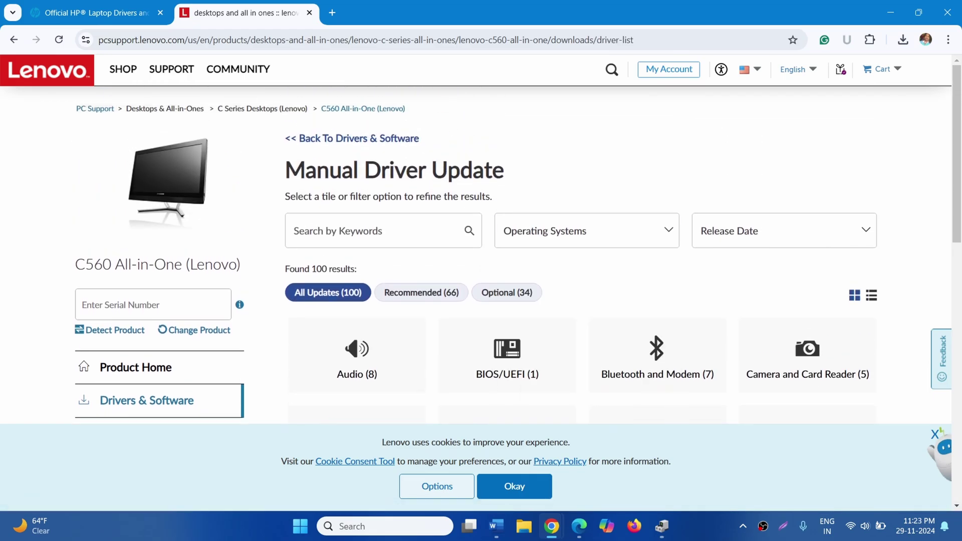
scroll(407, 169, down, 3)
click(362, 227)
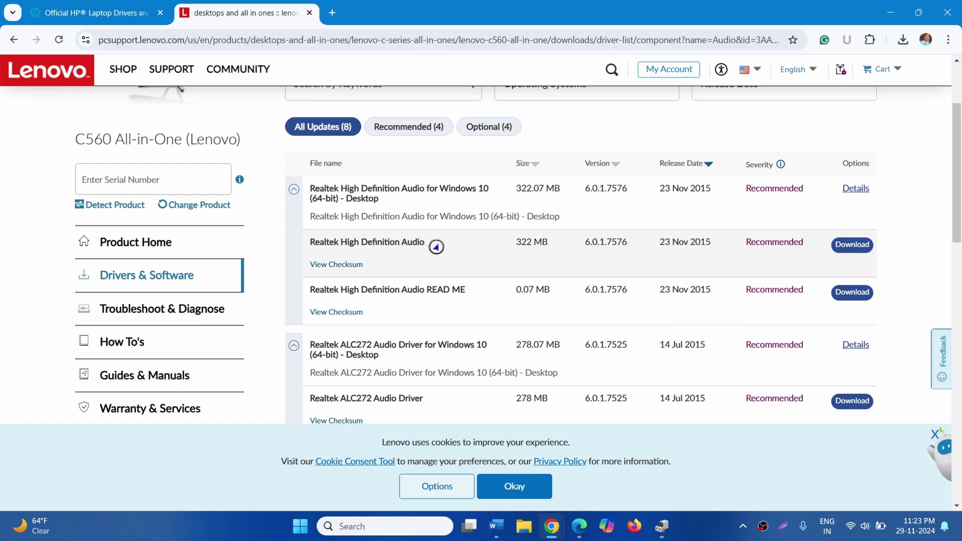
click(867, 245)
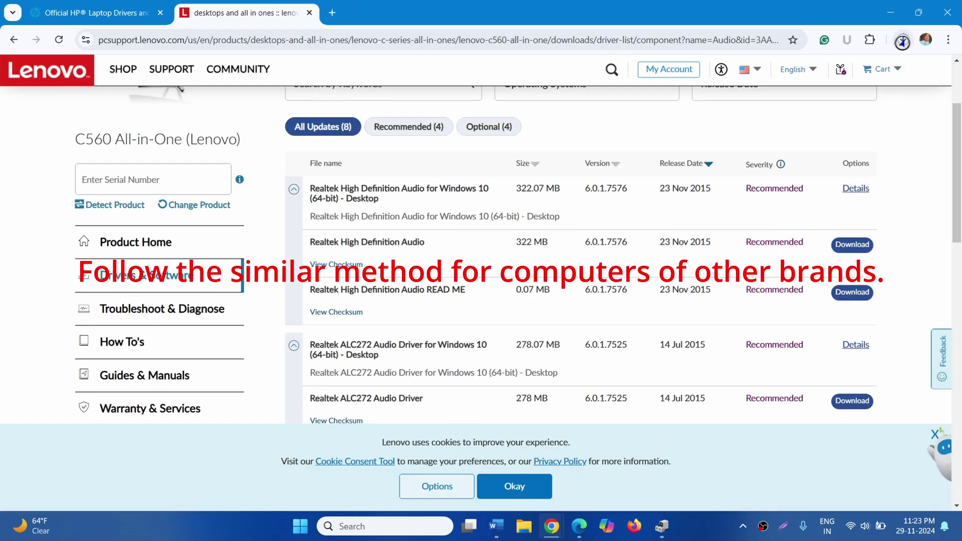